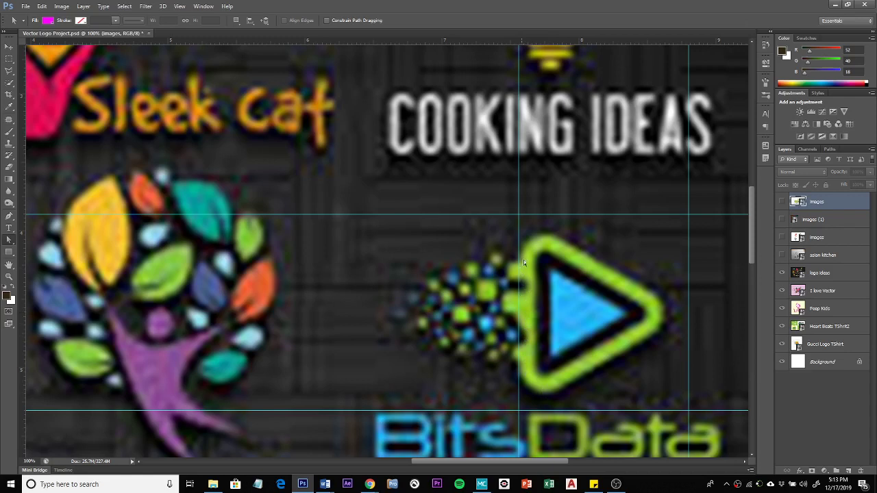
# Trace the outer edge of the green rounded play triangle in the Bits Data logo as a magenta Pen tool shape
pyautogui.click(9, 217)
pyautogui.click(9, 218)
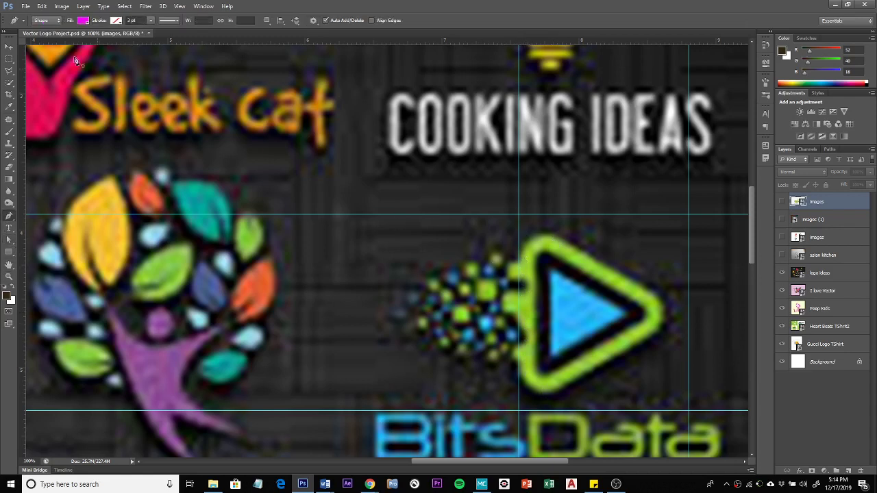
pyautogui.click(562, 241)
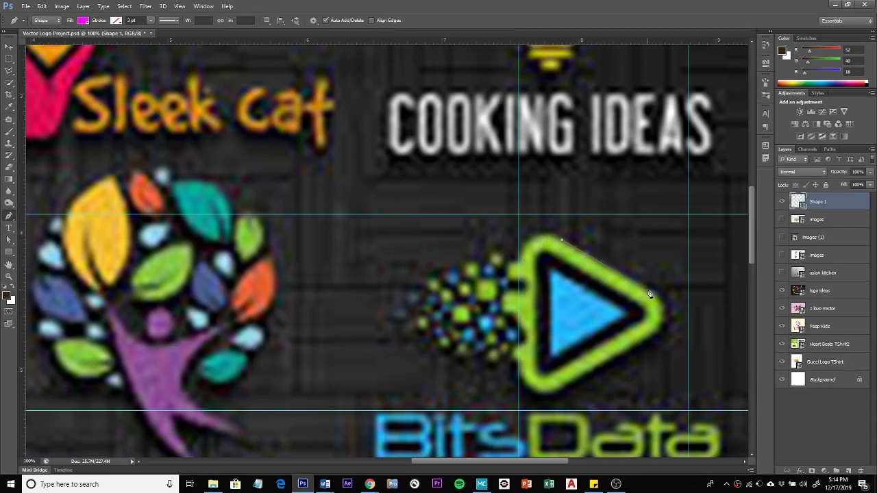
pyautogui.click(648, 289)
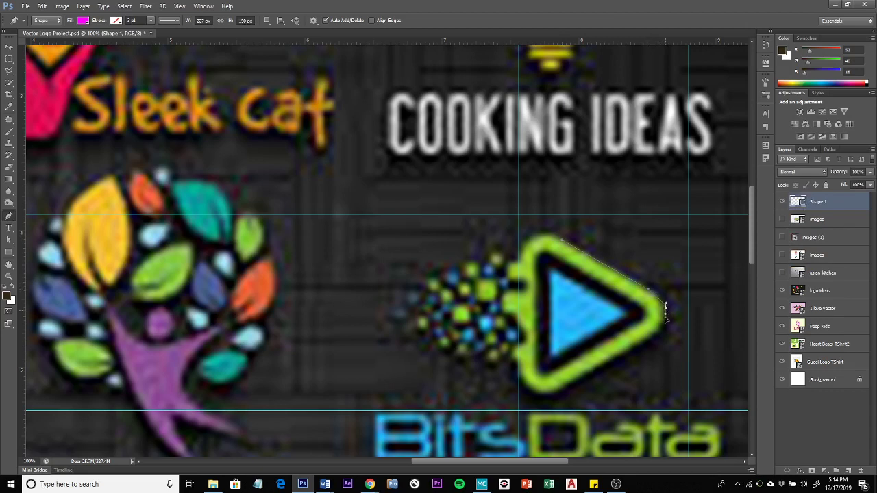
pyautogui.moveTo(664, 293); pyautogui.dragTo(665, 322)
pyautogui.click(649, 340)
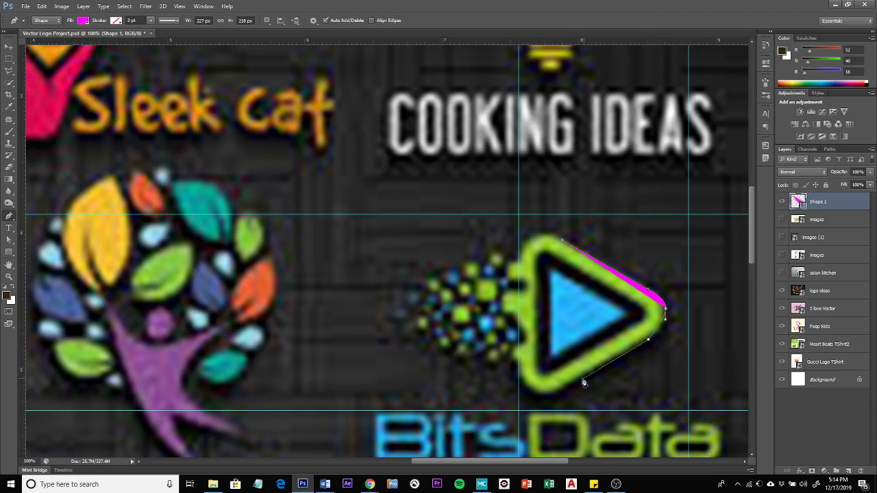
pyautogui.click(559, 391)
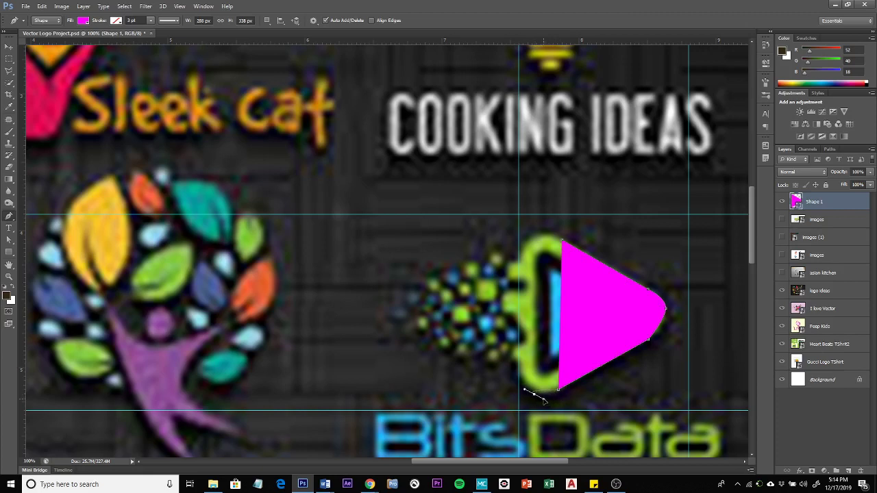
pyautogui.moveTo(535, 396); pyautogui.dragTo(533, 237)
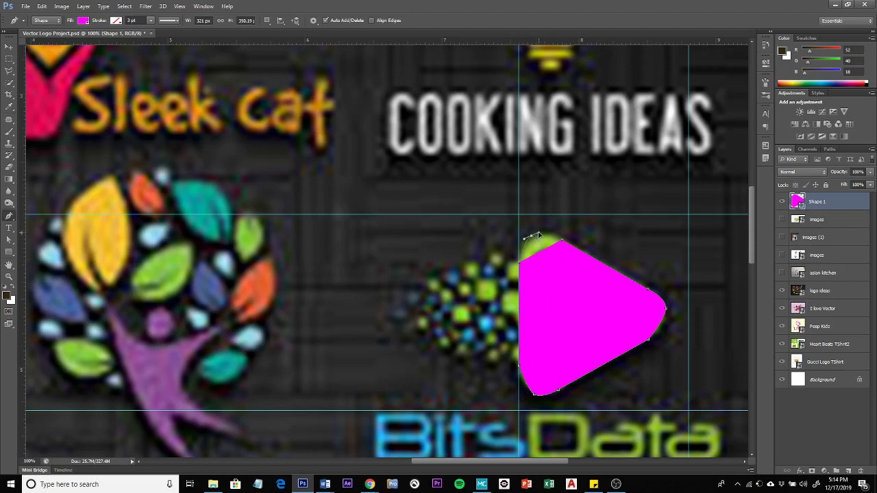
pyautogui.click(562, 243)
# Adjust the anchor points at the traced shape's rounded corners and delete its layer
pyautogui.click(10, 239)
pyautogui.moveTo(9, 239); pyautogui.dragTo(52, 251)
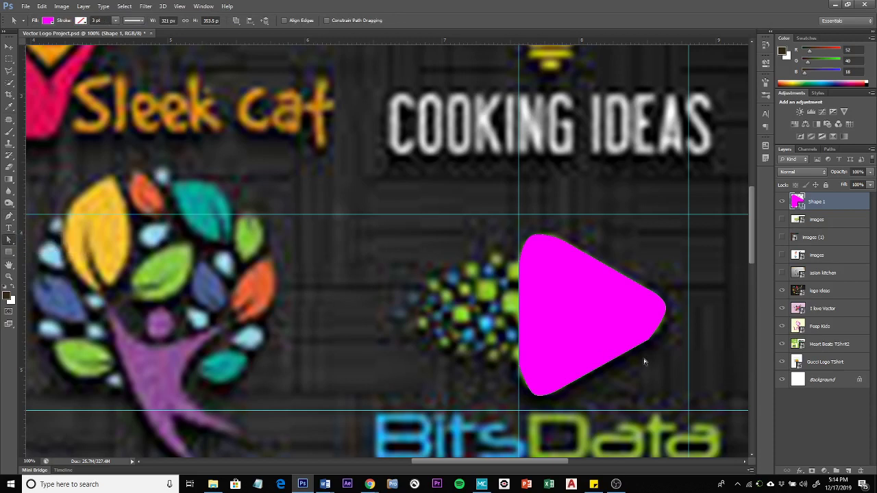
pyautogui.click(663, 302)
pyautogui.moveTo(666, 311); pyautogui.dragTo(664, 318)
pyautogui.click(533, 236)
pyautogui.moveTo(541, 234); pyautogui.dragTo(544, 231)
pyautogui.moveTo(535, 398); pyautogui.dragTo(535, 396)
pyautogui.click(568, 247)
pyautogui.moveTo(830, 204); pyautogui.dragTo(862, 471)
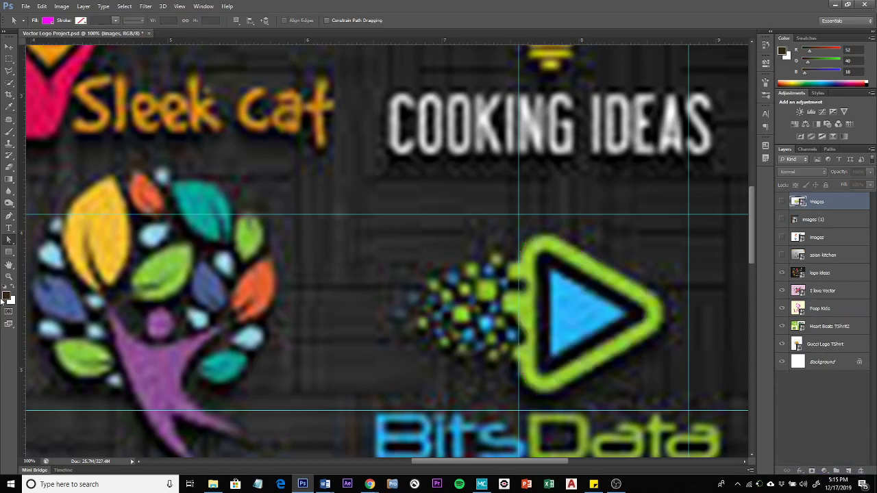
# Draw a magenta three-sided polygon about 0.85 by 0.98 in over the play triangle, pointing right
pyautogui.click(10, 254)
pyautogui.rightClick(11, 253)
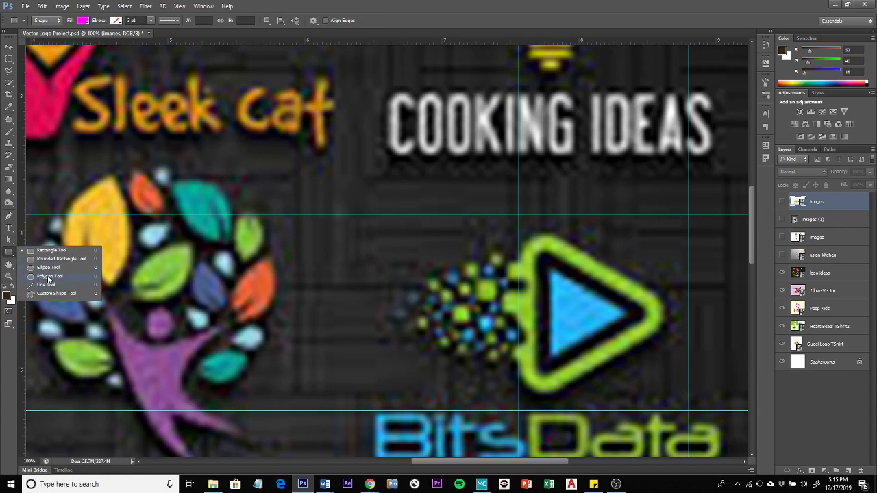
pyautogui.click(49, 277)
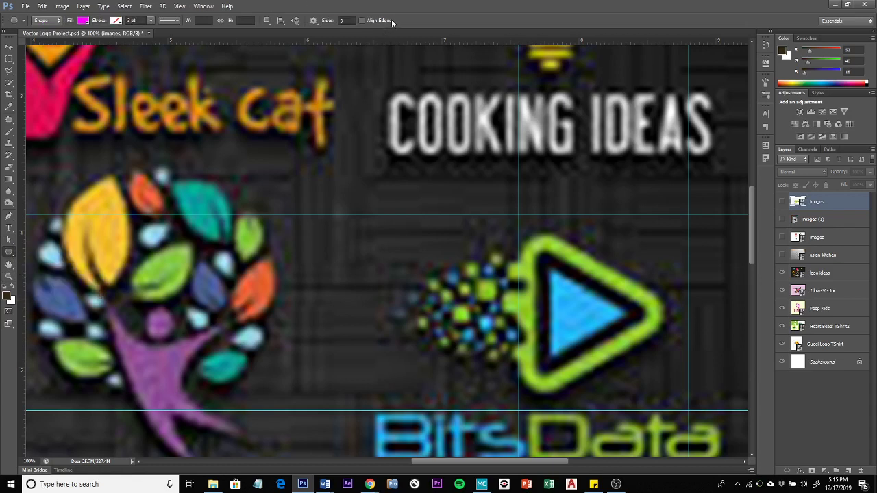
pyautogui.click(348, 20)
pyautogui.moveTo(540, 253); pyautogui.dragTo(556, 269)
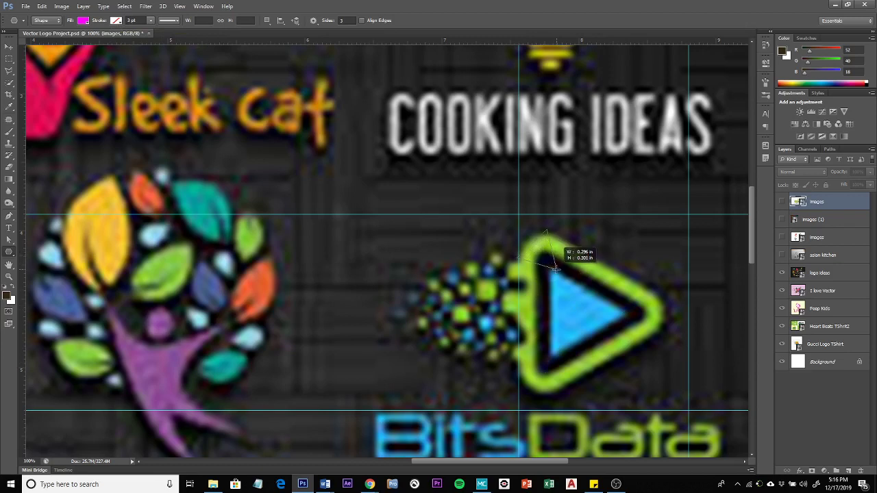
pyautogui.moveTo(557, 269)
pyautogui.mouseDown()
pyautogui.moveTo(569, 255)
pyautogui.moveTo(541, 256)
pyautogui.moveTo(584, 258)
pyautogui.moveTo(545, 297)
pyautogui.moveTo(459, 279)
pyautogui.moveTo(452, 248)
pyautogui.moveTo(522, 208)
pyautogui.moveTo(635, 247)
pyautogui.moveTo(605, 247)
pyautogui.moveTo(635, 252)
pyautogui.moveTo(620, 259)
pyautogui.moveTo(597, 255)
pyautogui.moveTo(622, 286)
pyautogui.moveTo(624, 315)
pyautogui.moveTo(653, 313)
pyautogui.mouseUp()
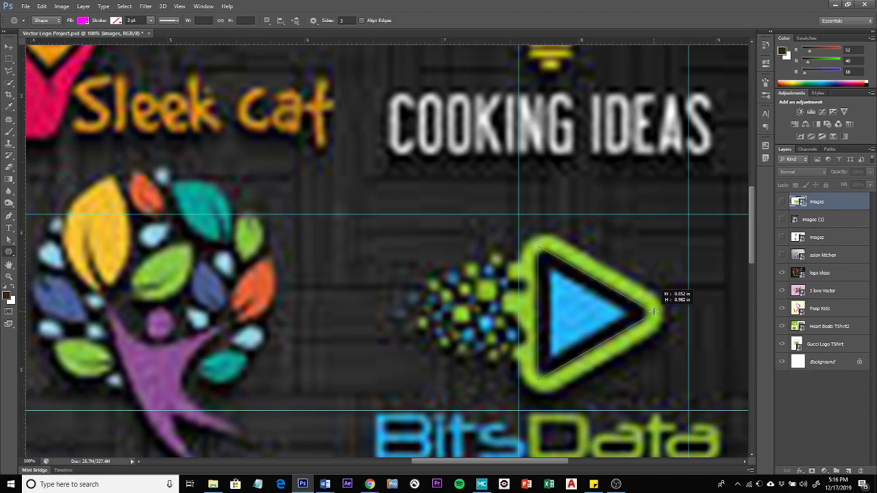
pyautogui.moveTo(654, 312); pyautogui.dragTo(653, 313)
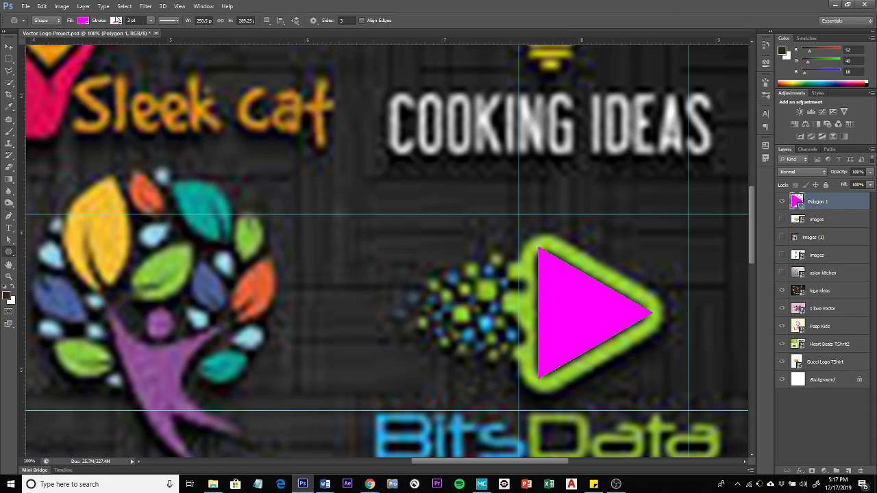
# Give the triangle a magenta stroke with a width of 10 pt
pyautogui.click(117, 21)
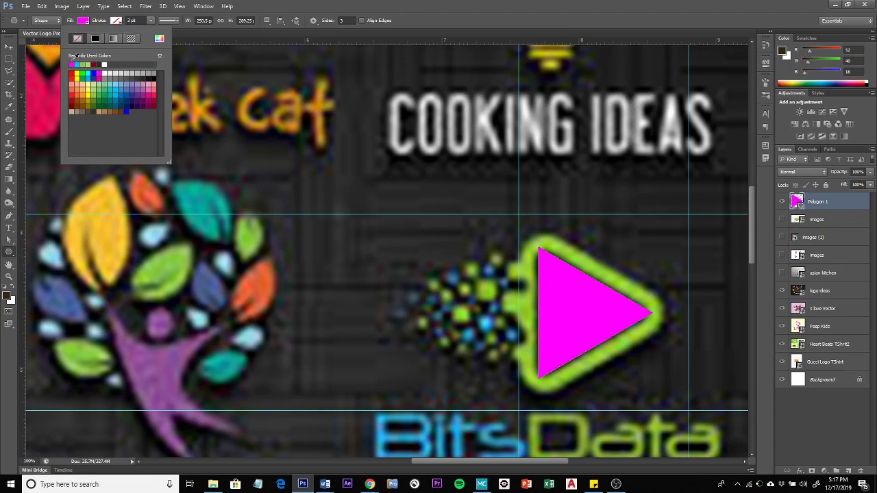
pyautogui.click(117, 21)
pyautogui.click(117, 21)
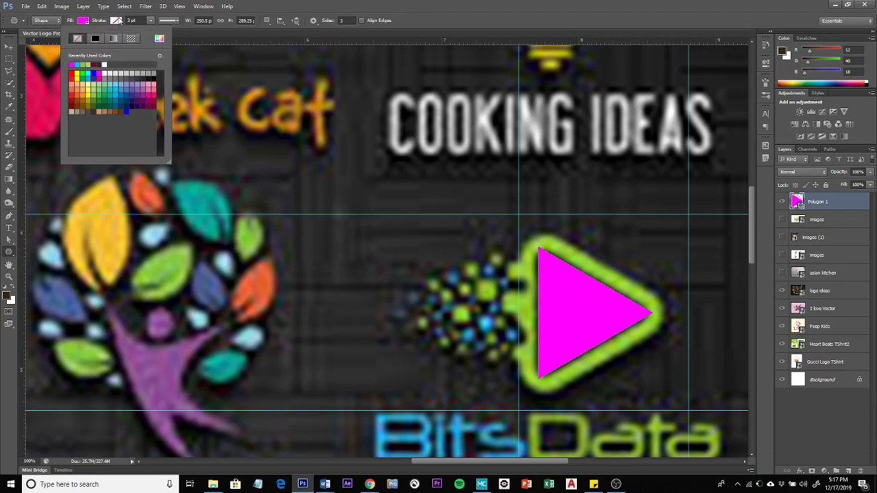
pyautogui.click(73, 63)
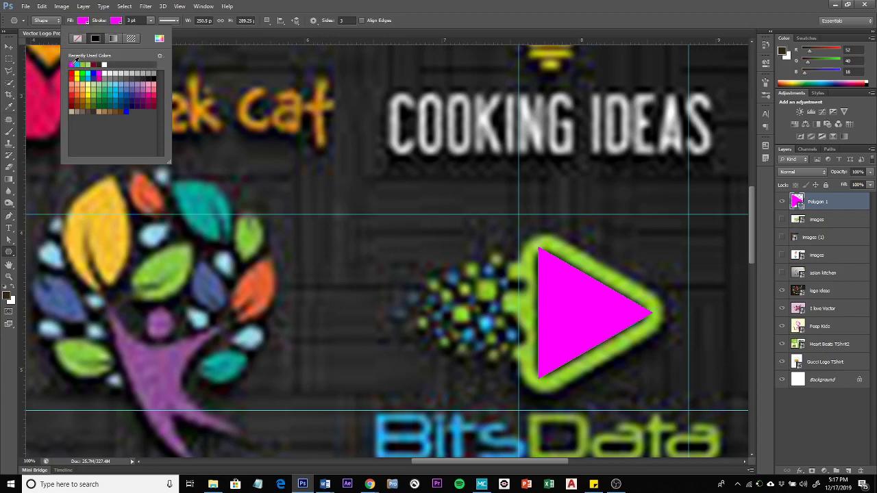
pyautogui.click(152, 24)
pyautogui.click(137, 21)
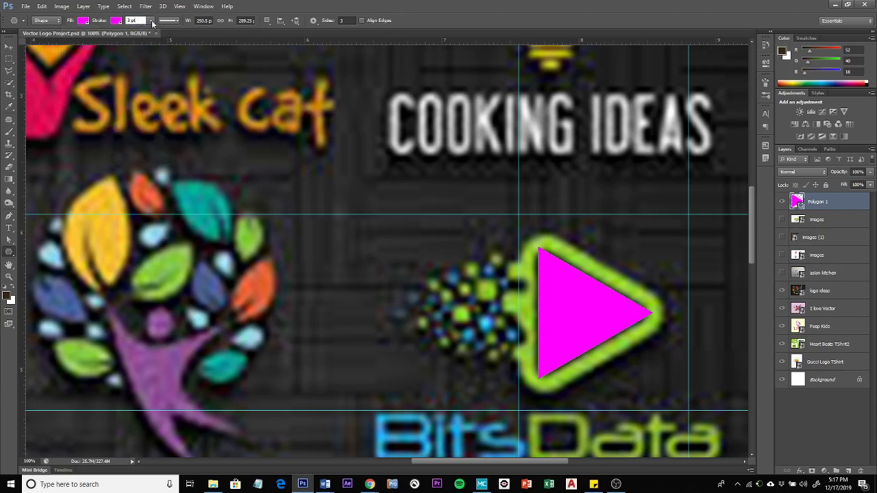
pyautogui.click(153, 22)
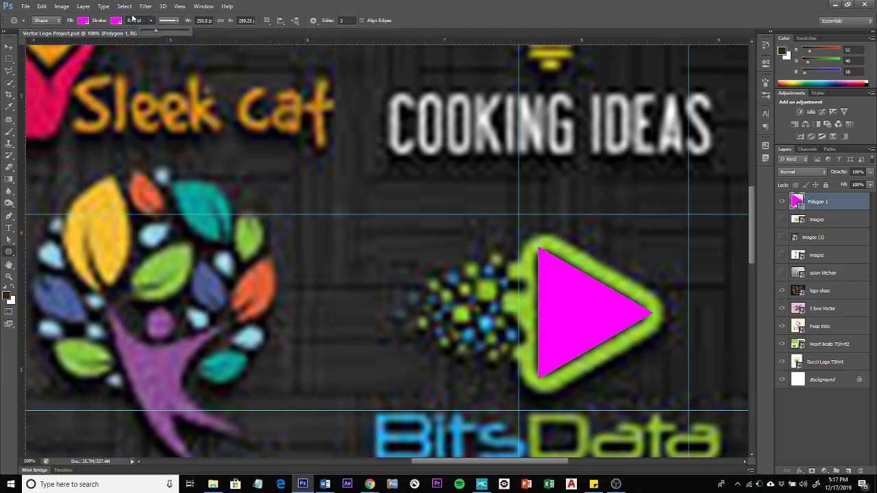
pyautogui.click(137, 21)
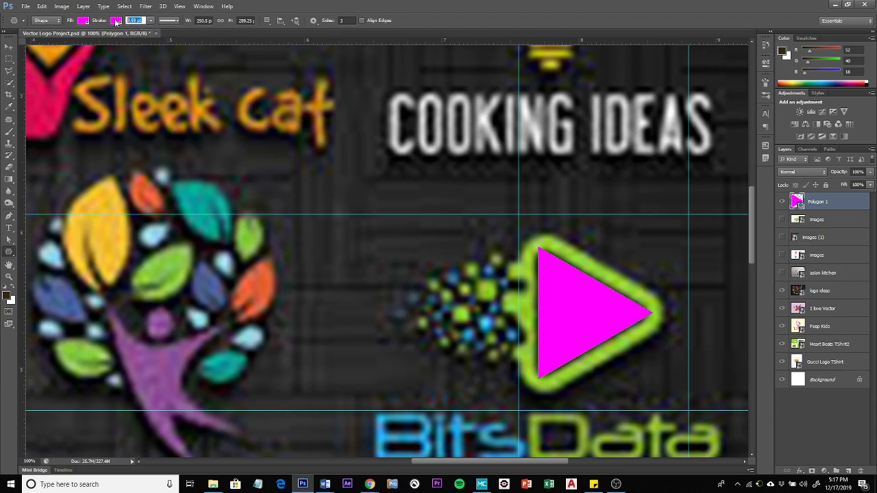
pyautogui.write('10')
pyautogui.press('Return')
# Set the triangle's stroke color to white
pyautogui.click(116, 21)
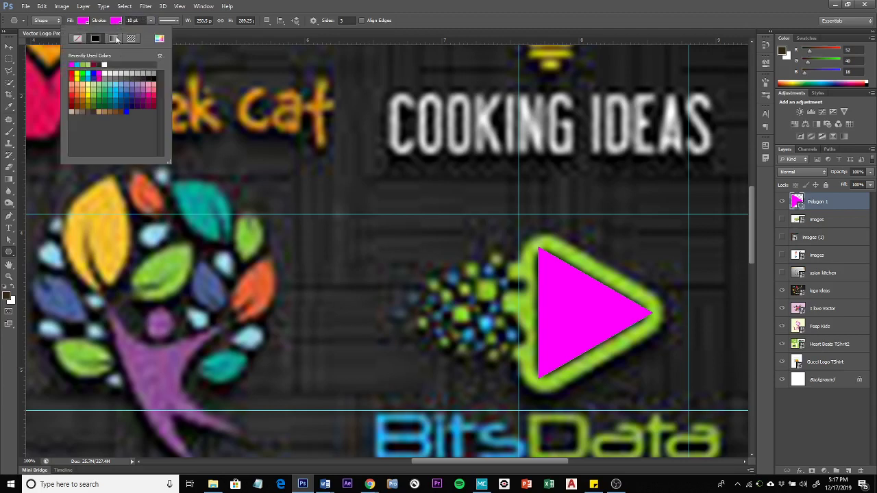
pyautogui.click(107, 72)
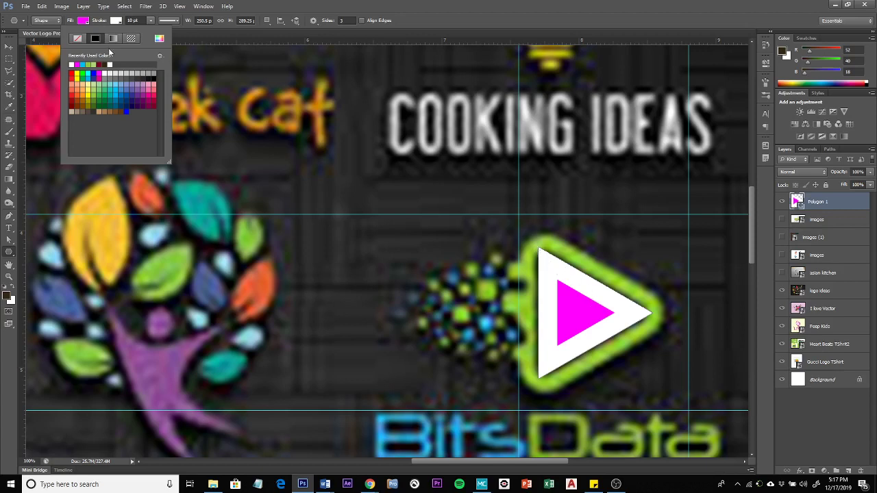
pyautogui.click(269, 8)
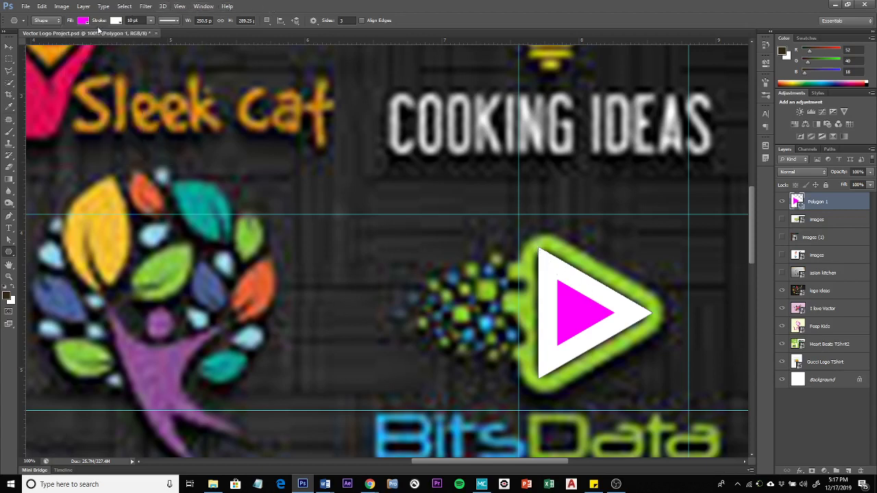
# Try the dashed and dotted stroke styles on the triangle and restore the solid line
pyautogui.click(177, 22)
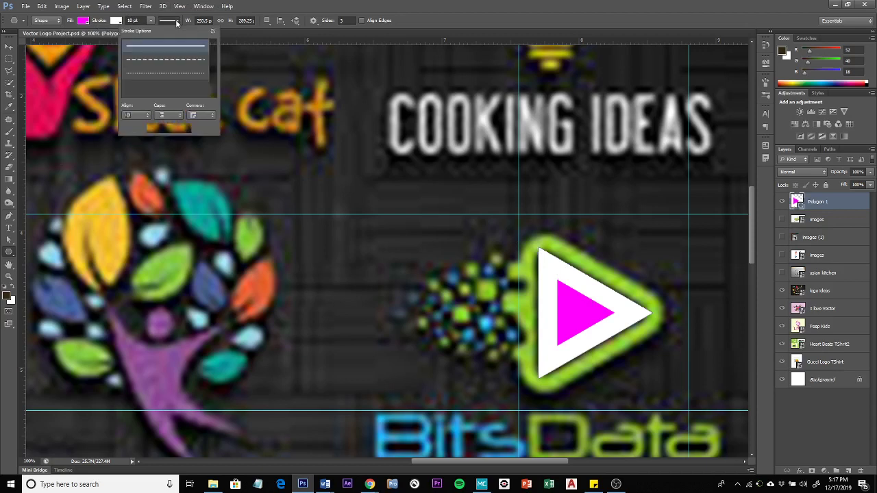
pyautogui.click(155, 61)
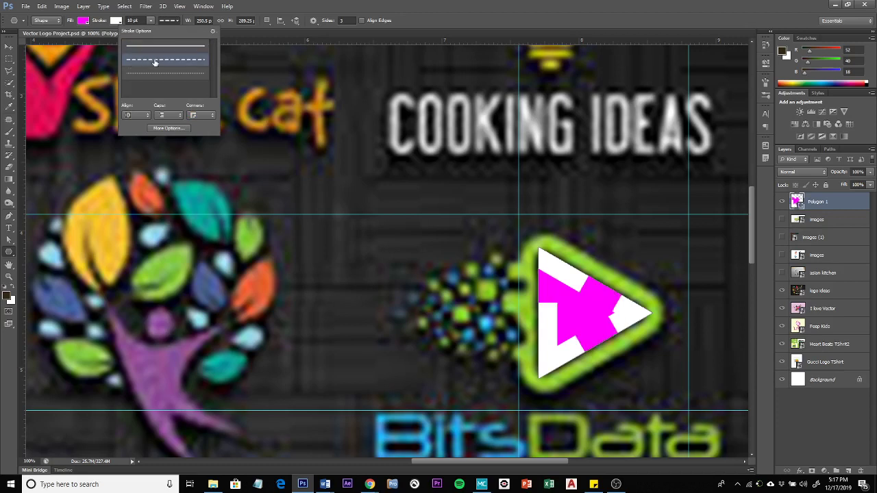
pyautogui.click(149, 79)
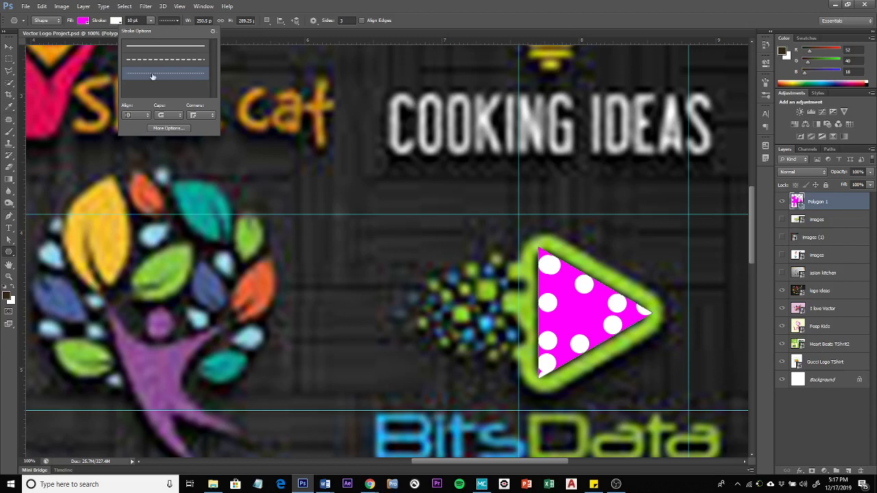
pyautogui.click(170, 47)
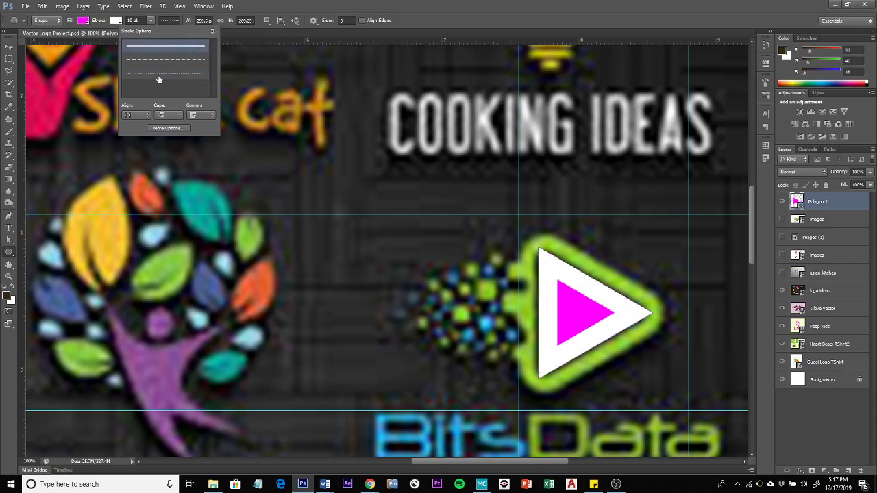
# Align the triangle's stroke to the outside of its path and set the stroke corners to round
pyautogui.click(142, 116)
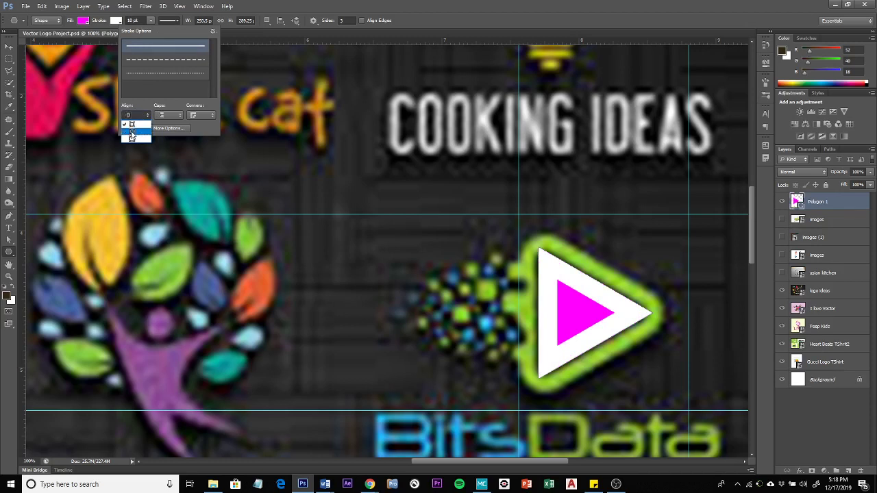
pyautogui.click(130, 134)
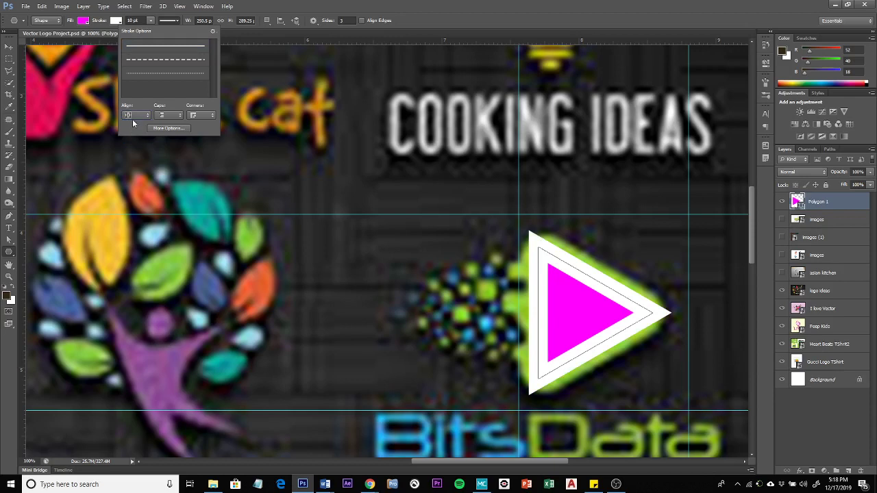
pyautogui.click(136, 115)
pyautogui.click(136, 138)
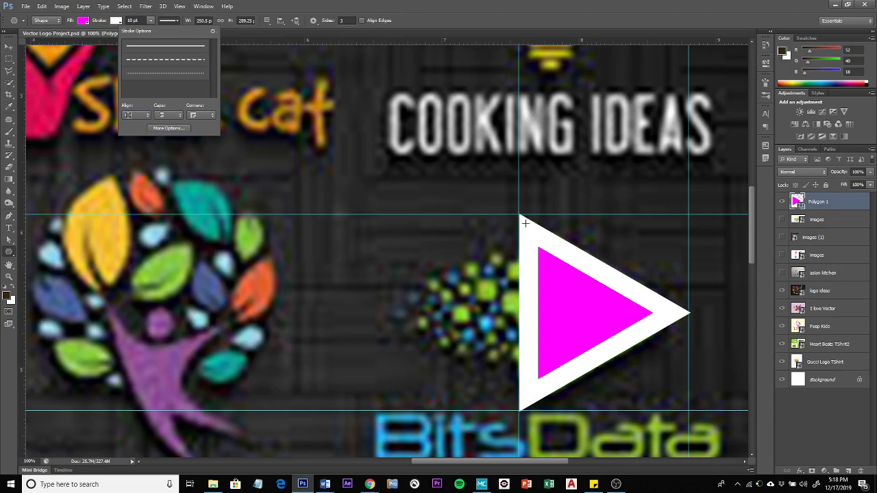
pyautogui.click(210, 118)
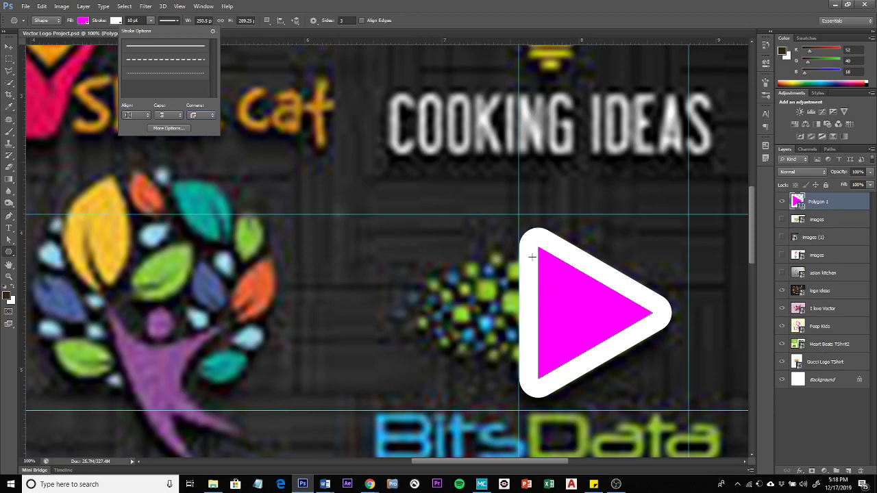
pyautogui.click(434, 7)
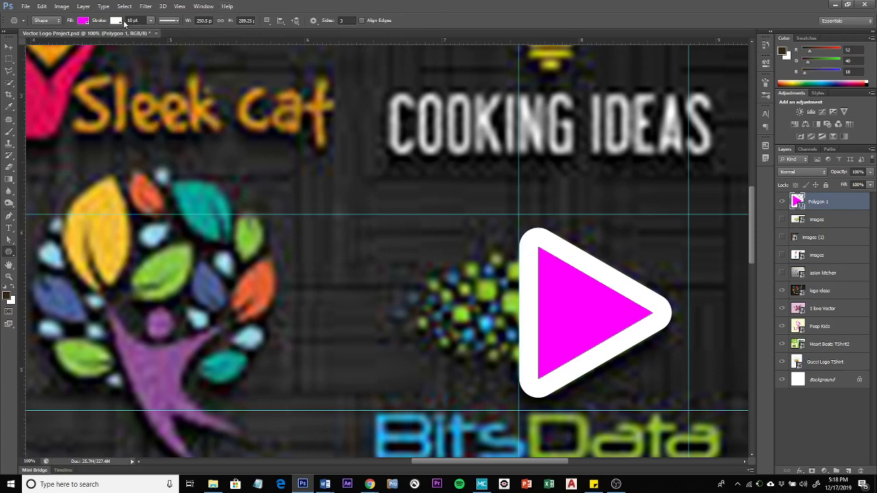
pyautogui.click(115, 20)
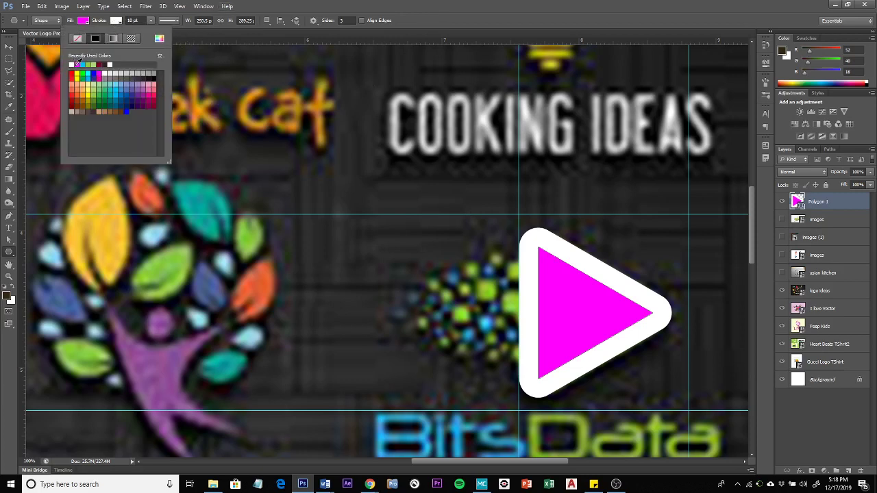
pyautogui.click(439, 7)
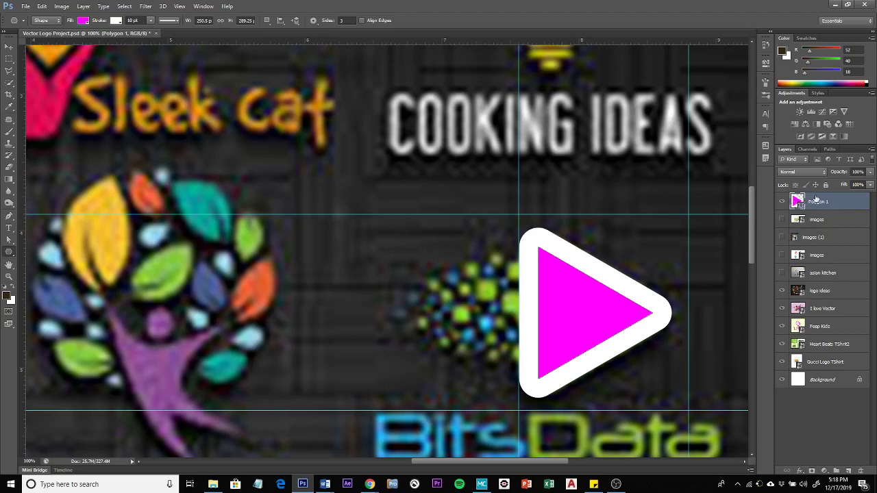
# Try enlarging the triangle to about 440% of its size and cancel the transform
pyautogui.click(8, 47)
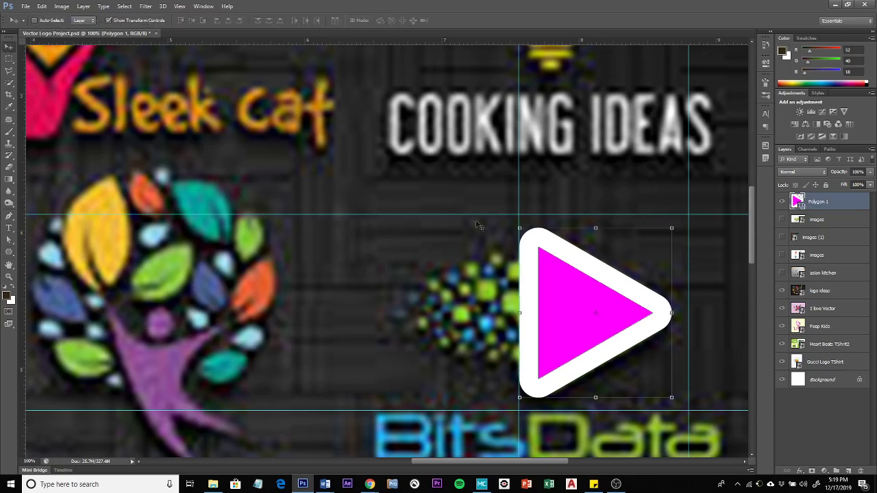
pyautogui.moveTo(519, 228); pyautogui.dragTo(359, 55)
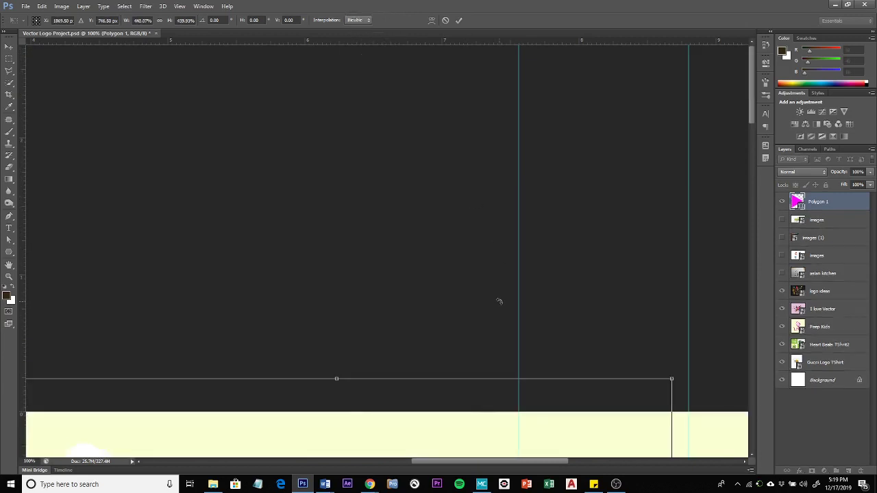
pyautogui.scroll(-4, 498, 301)
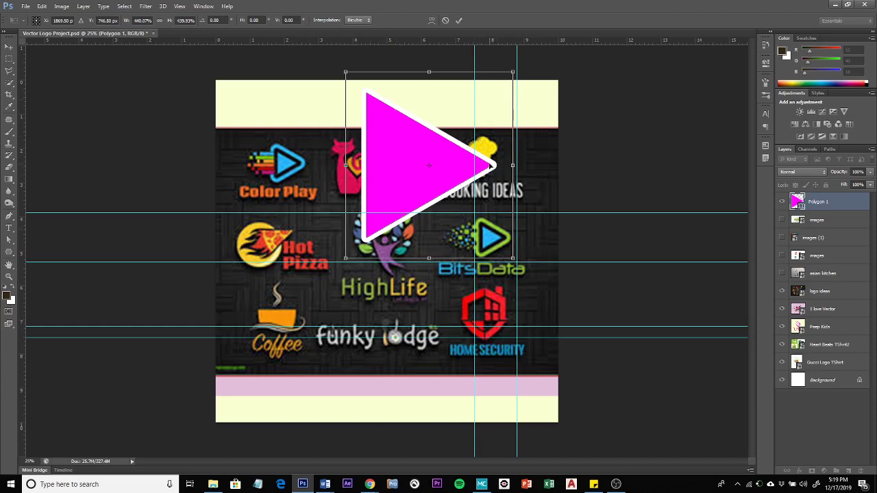
pyautogui.click(445, 22)
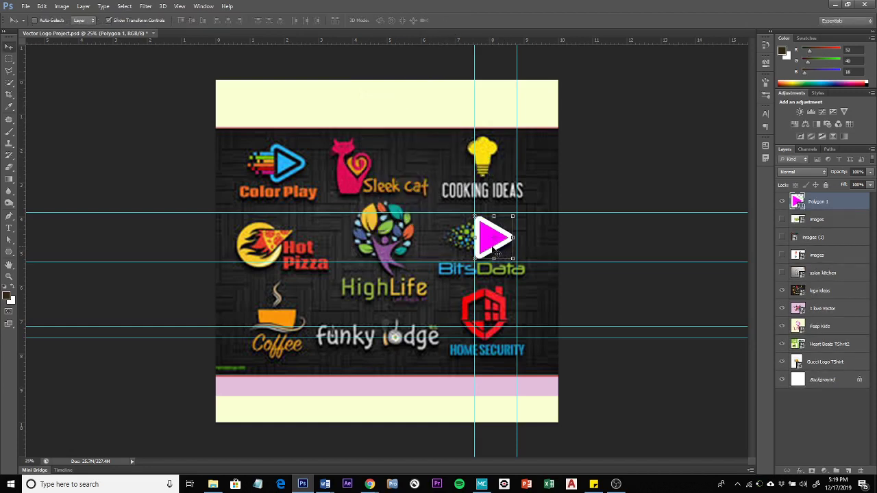
# Rasterize the Polygon 1 layer
pyautogui.hotkey('ctrl', '-')
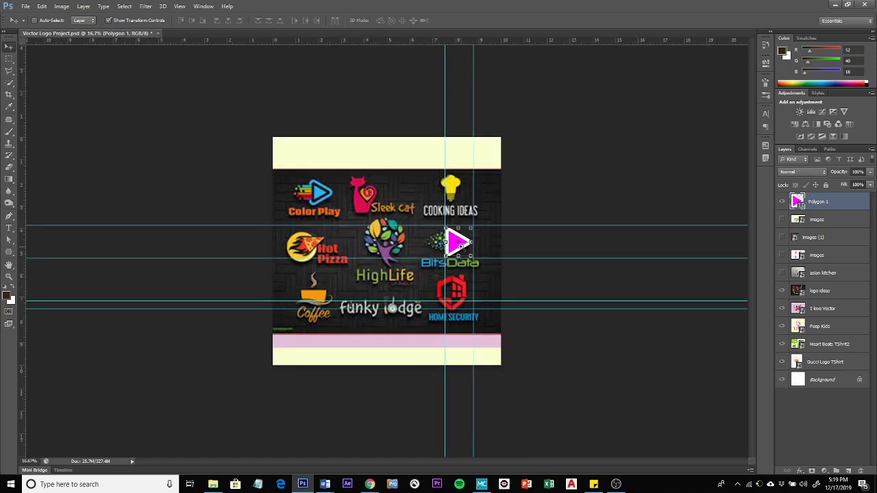
pyautogui.keyDown('alt'); pyautogui.scroll(4, 459, 241); pyautogui.keyUp('alt')
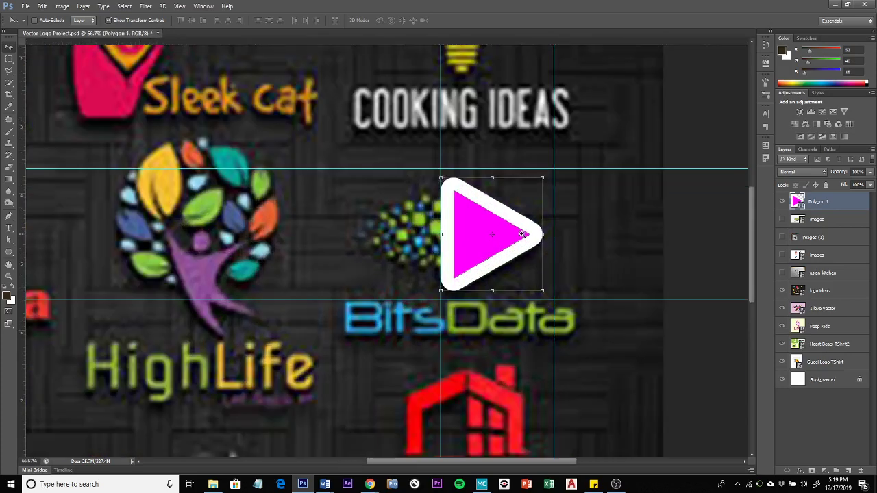
pyautogui.keyDown('alt'); pyautogui.scroll(1, 522, 234); pyautogui.keyUp('alt')
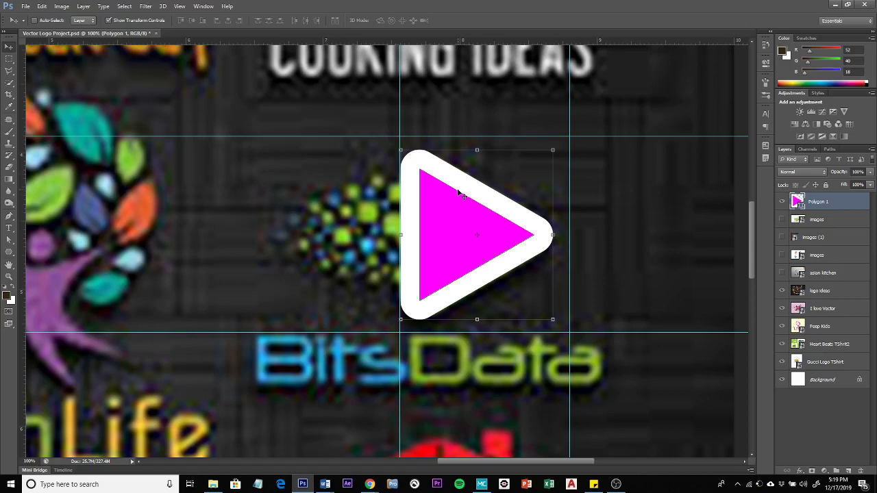
pyautogui.rightClick(825, 202)
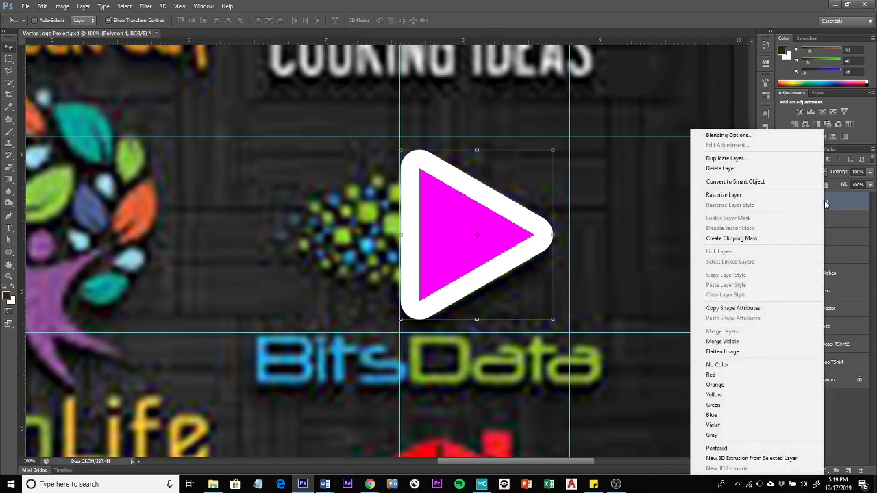
pyautogui.click(731, 197)
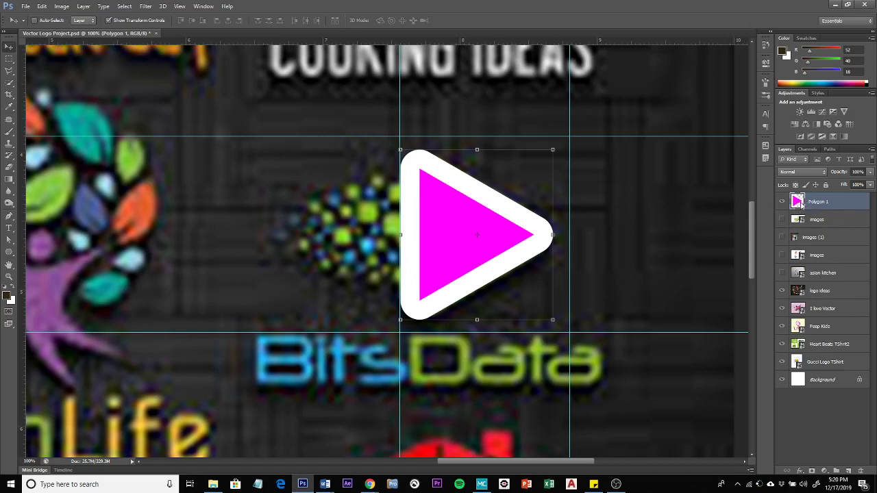
# Load the pixels of the Polygon 1 layer as a selection
pyautogui.rightClick(800, 204)
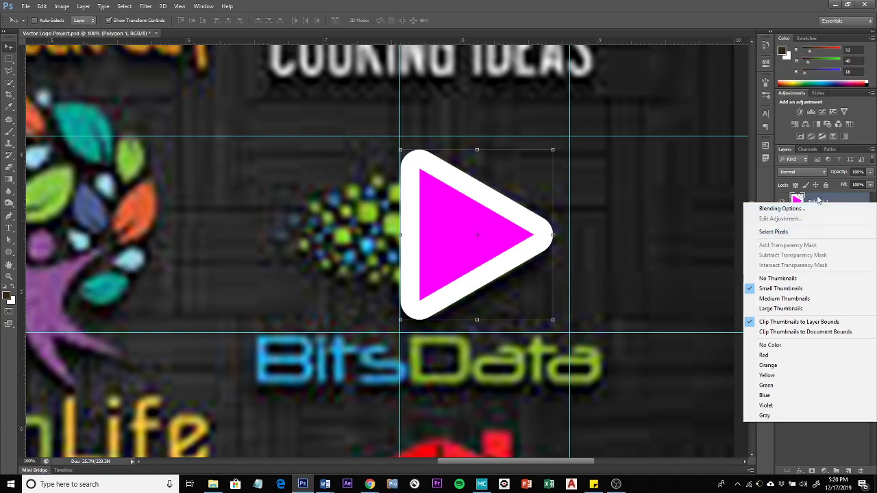
pyautogui.click(817, 199)
pyautogui.rightClick(794, 204)
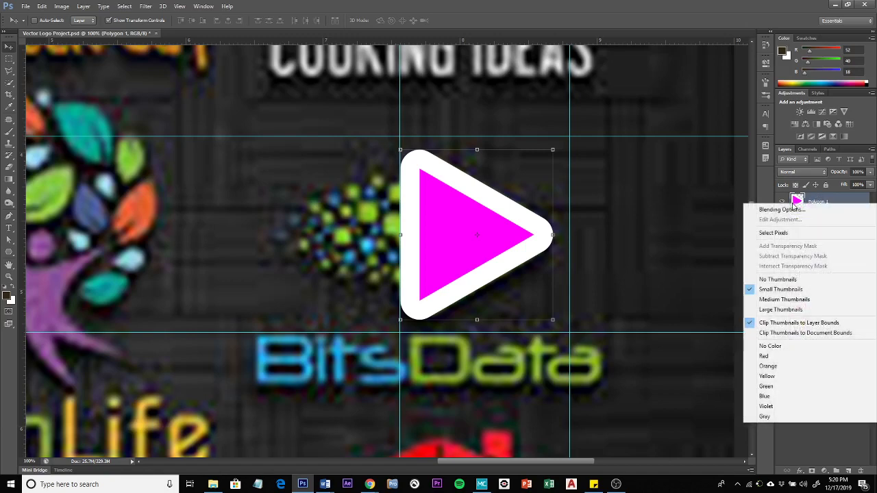
pyautogui.click(772, 234)
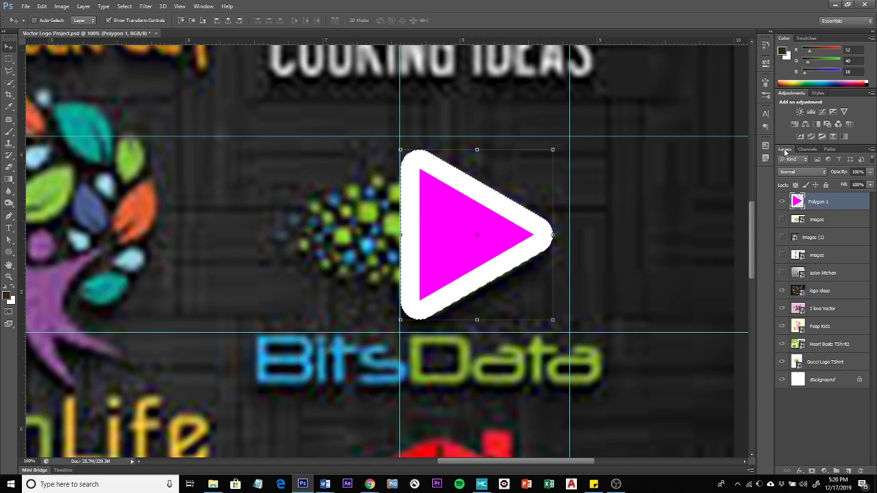
# Convert the triangle selection into a work path with the current tolerance and delete that path
pyautogui.click(831, 150)
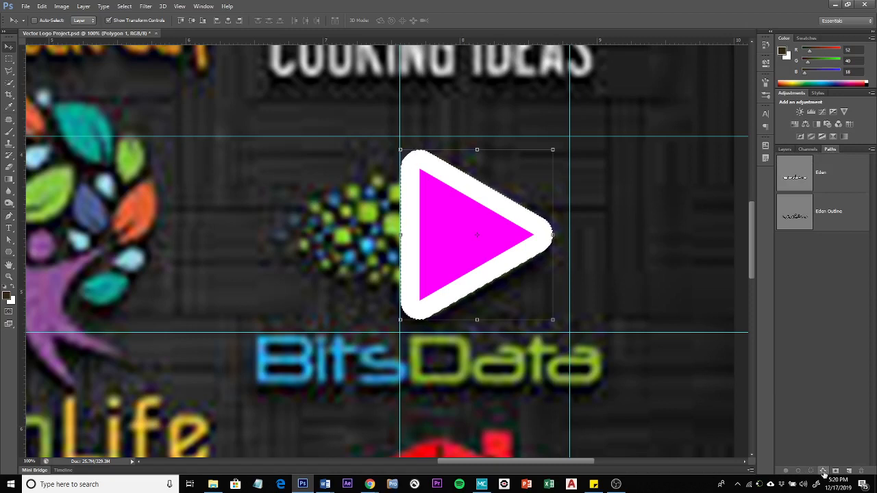
pyautogui.click(824, 472)
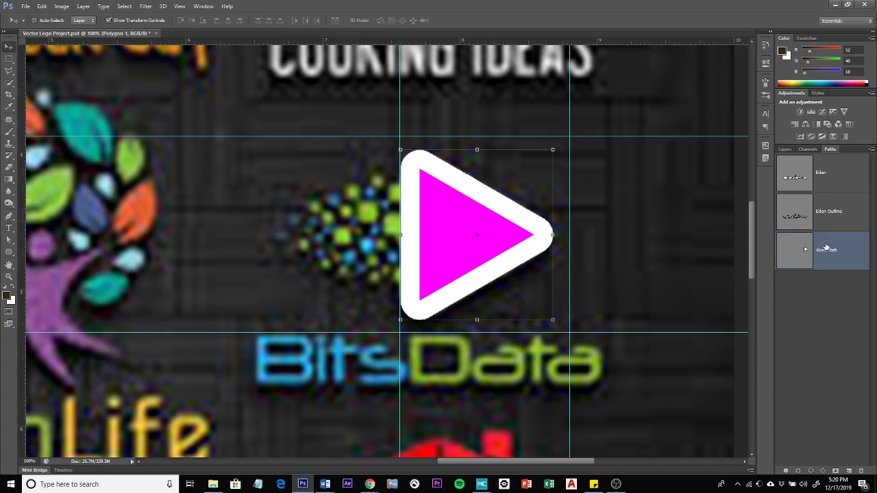
pyautogui.press('Delete')
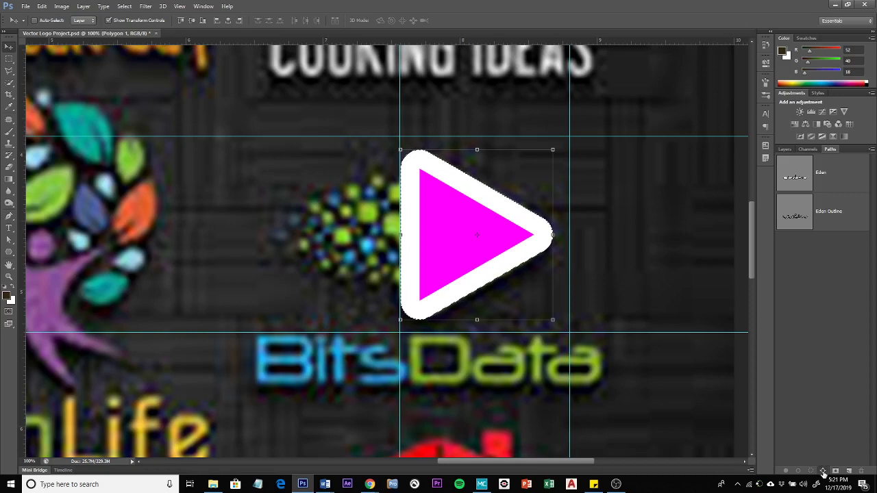
# Try a work path from the triangle selection with a tolerance of 2 pixels and delete it after checking its anchor points
pyautogui.keyDown('alt'); pyautogui.click(823, 473); pyautogui.keyUp('alt')
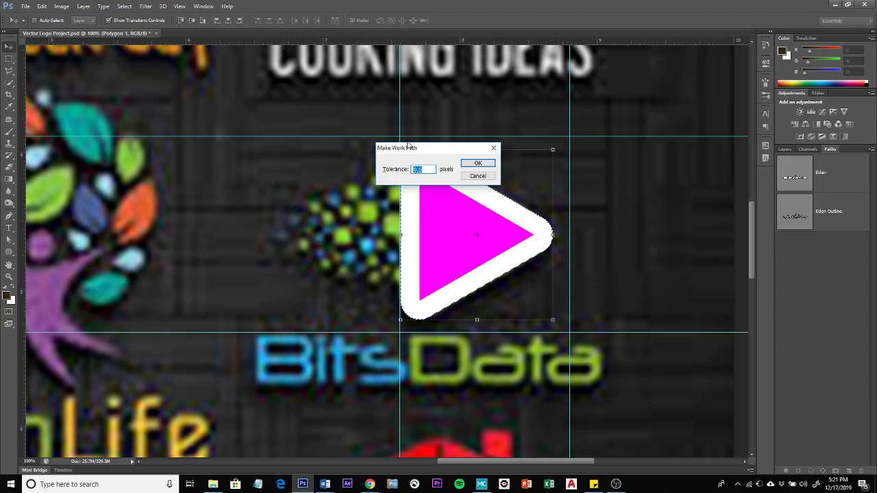
pyautogui.moveTo(446, 152); pyautogui.dragTo(605, 157)
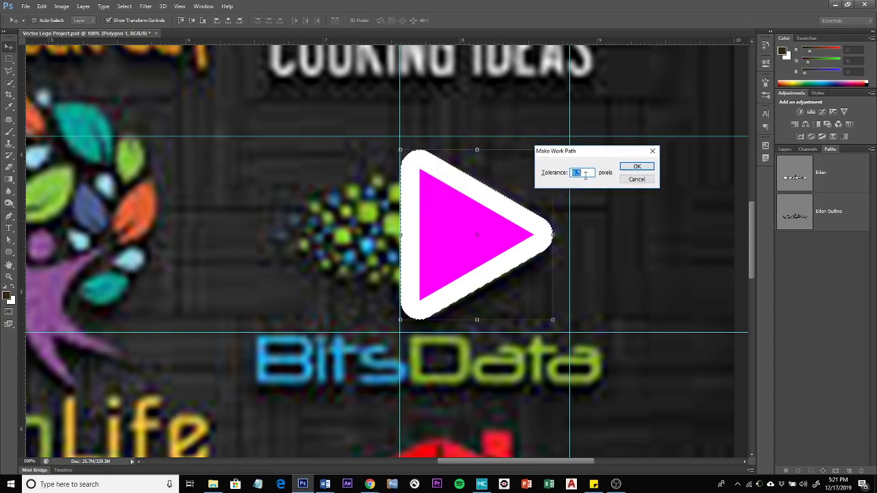
pyautogui.write('2')
pyautogui.click(634, 167)
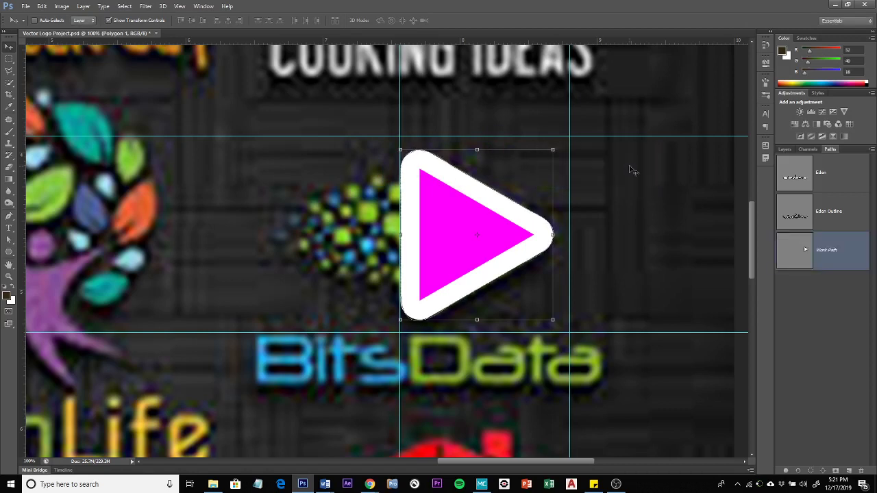
pyautogui.click(9, 240)
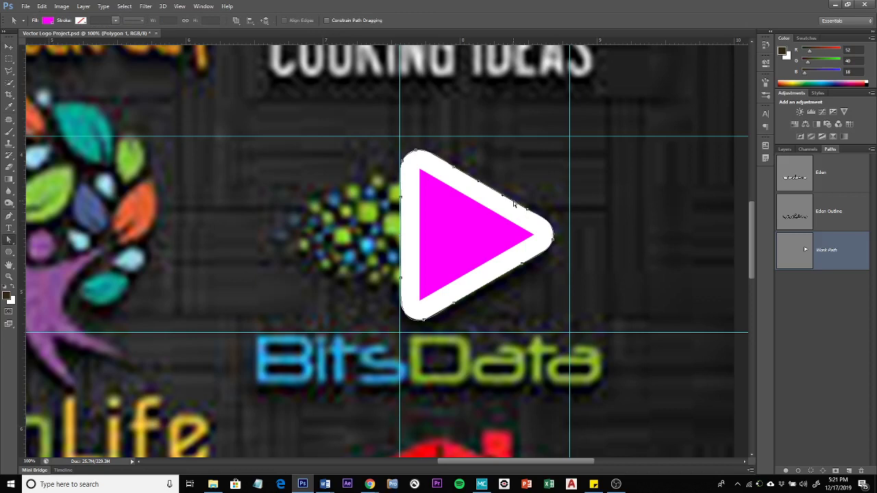
pyautogui.click(456, 186)
pyautogui.press('Delete')
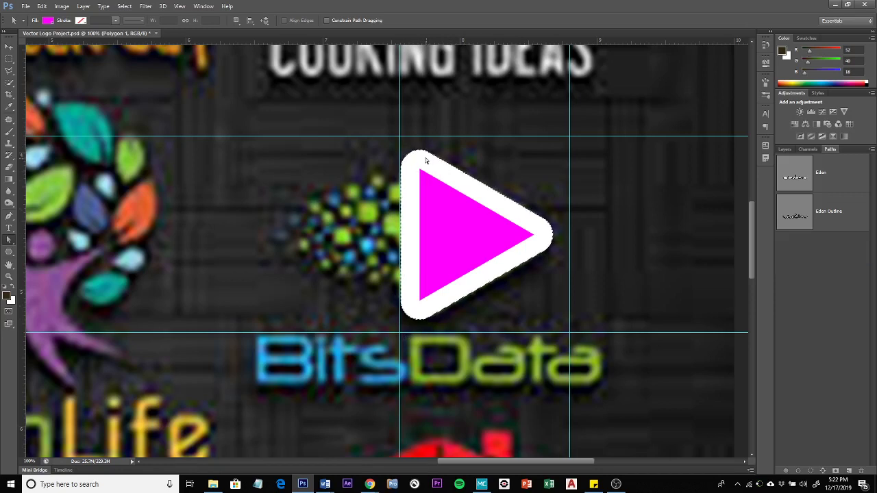
# Make a work path from the triangle selection with a tolerance of 0.5 pixels
pyautogui.keyDown('alt'); pyautogui.click(822, 472); pyautogui.keyUp('alt')
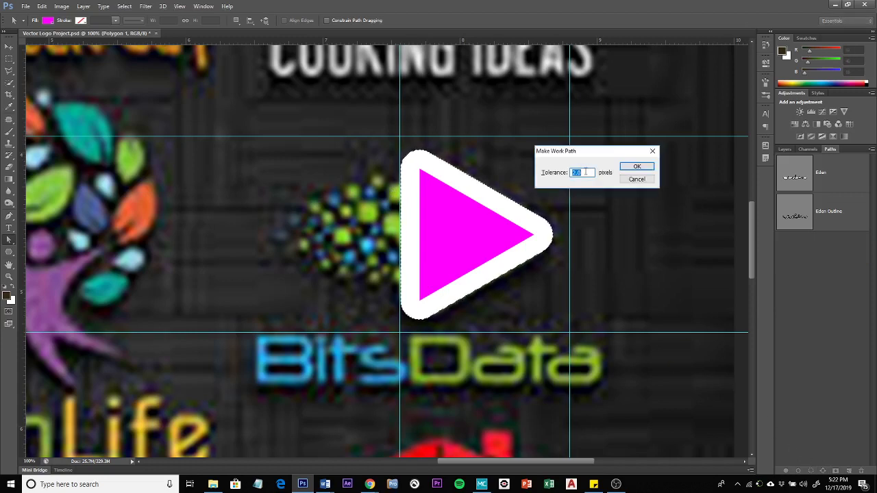
pyautogui.click(584, 172)
pyautogui.moveTo(585, 172); pyautogui.dragTo(564, 174)
pyautogui.write('.5')
pyautogui.click(625, 168)
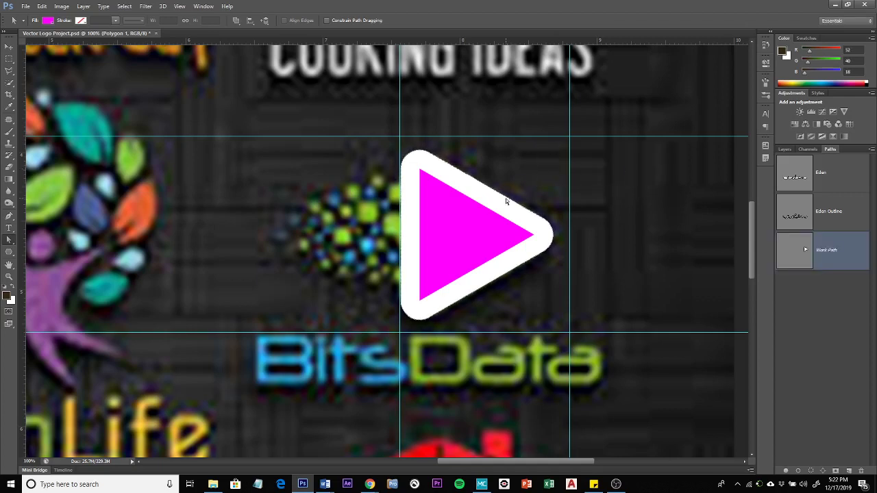
pyautogui.hotkey('ctrl', 'Return')
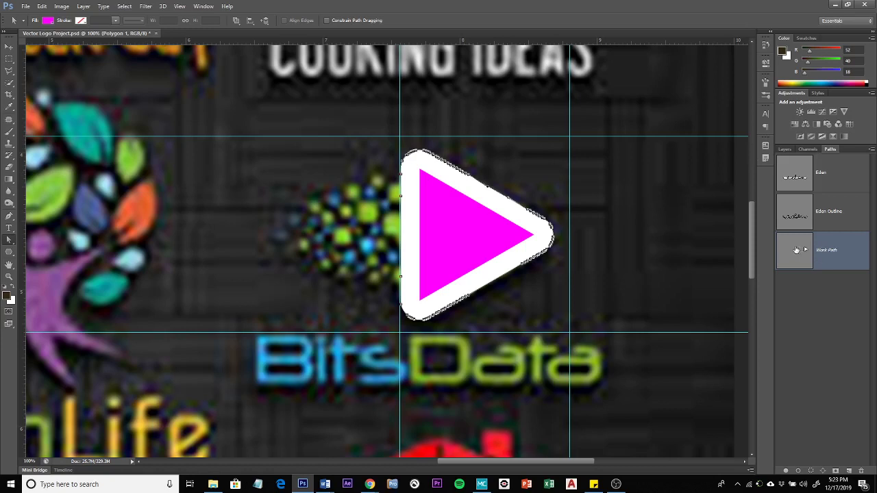
# Define the triangle's work path as a custom shape named "Rounded Triangle"
pyautogui.rightClick(13, 239)
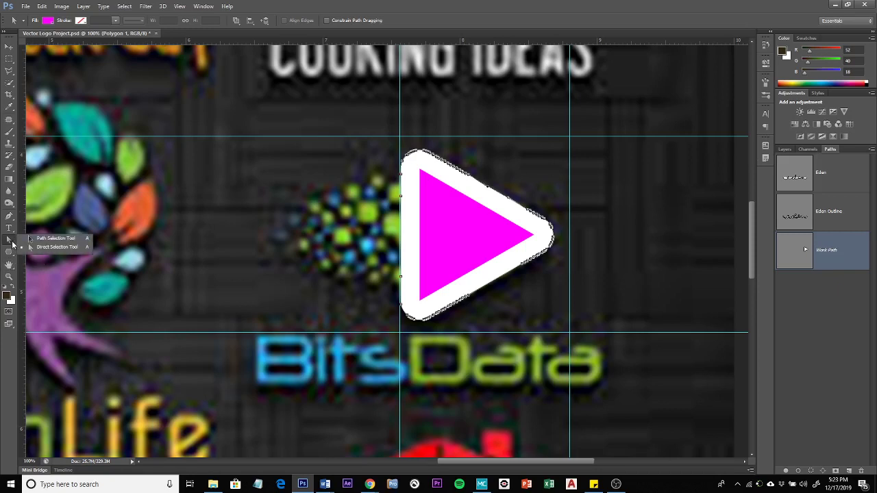
pyautogui.click(44, 246)
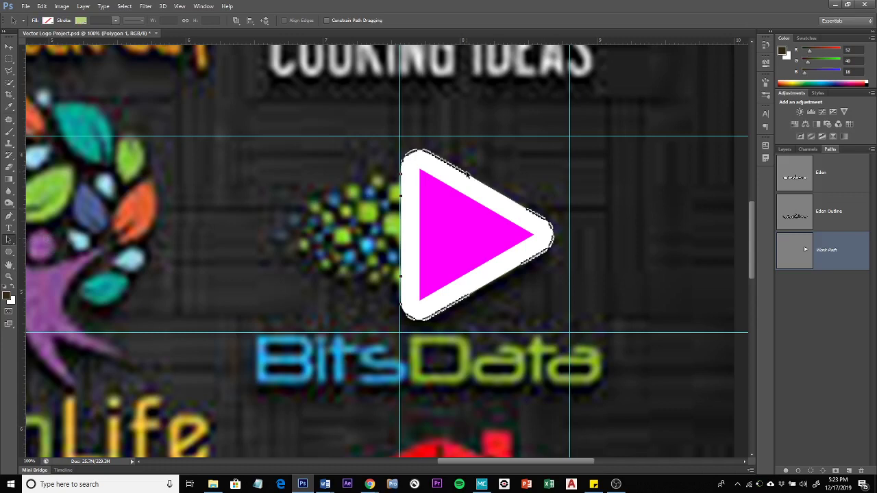
pyautogui.rightClick(467, 176)
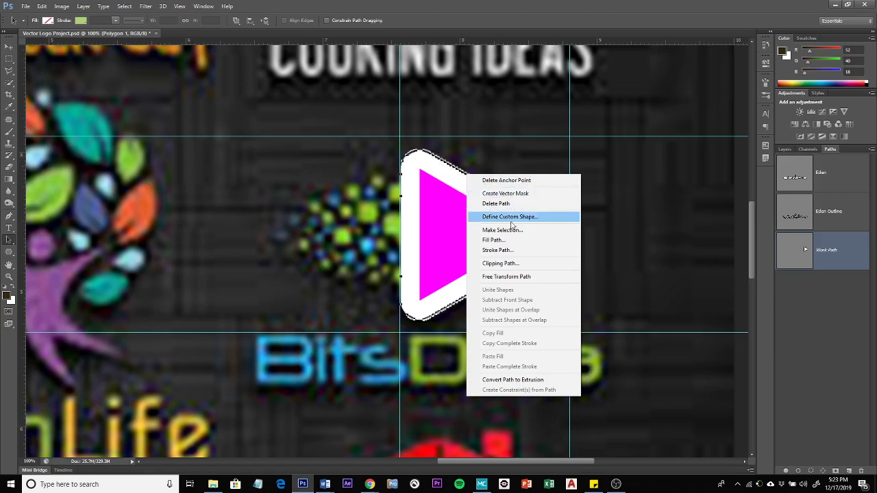
pyautogui.click(530, 217)
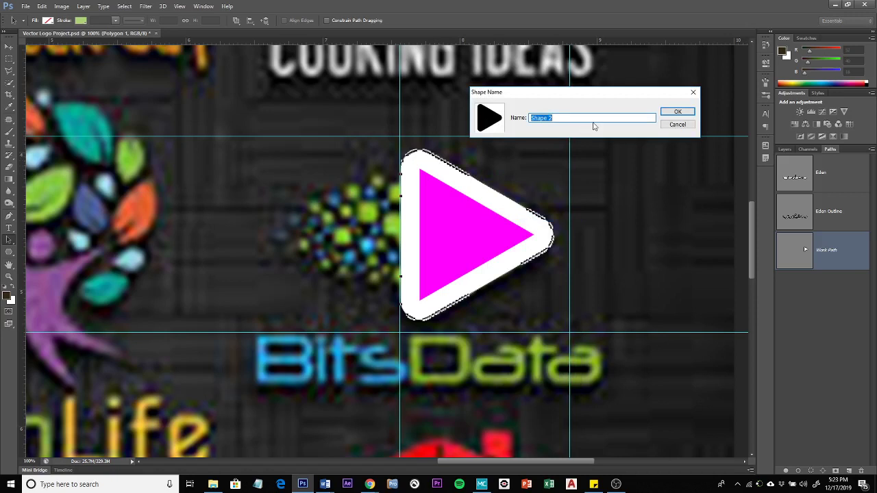
pyautogui.write('Rounded Triangle')
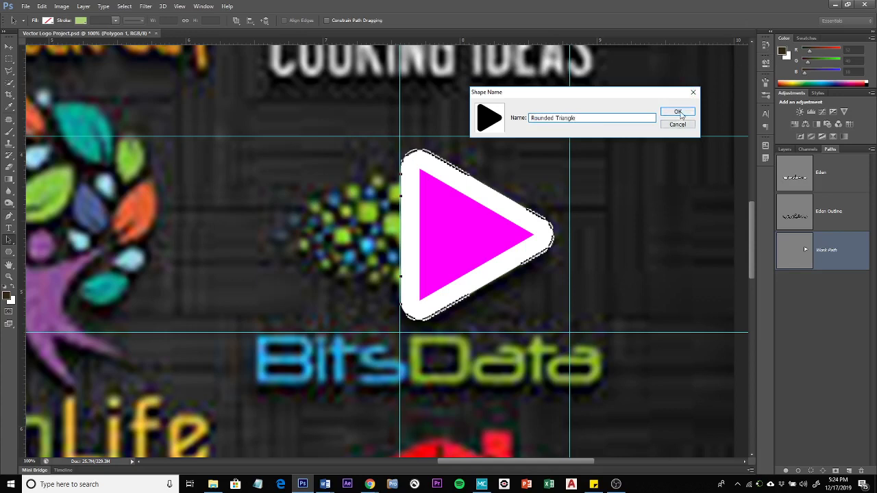
pyautogui.click(678, 113)
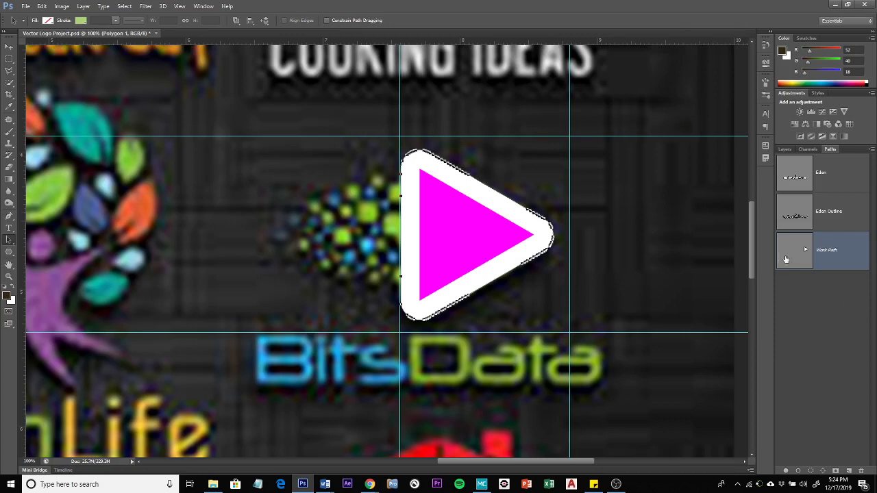
# Delete the Polygon 1 layer and deselect the work path and all layers
pyautogui.click(785, 149)
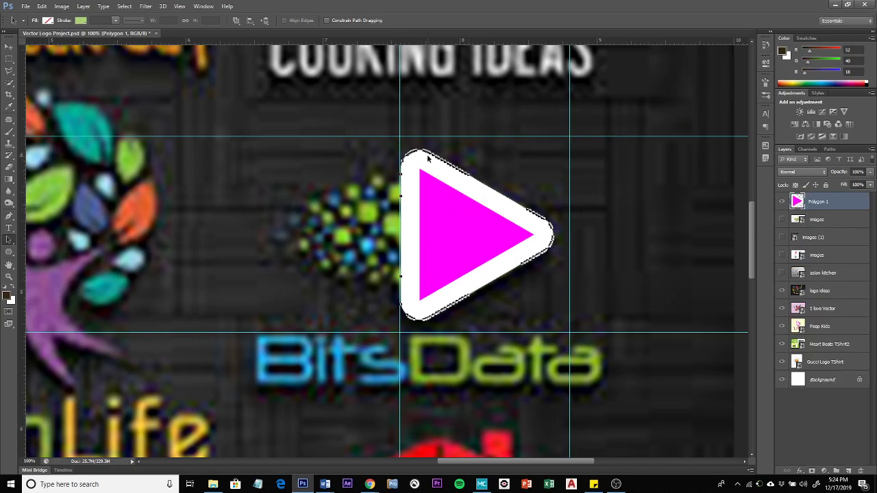
pyautogui.moveTo(805, 202); pyautogui.dragTo(861, 472)
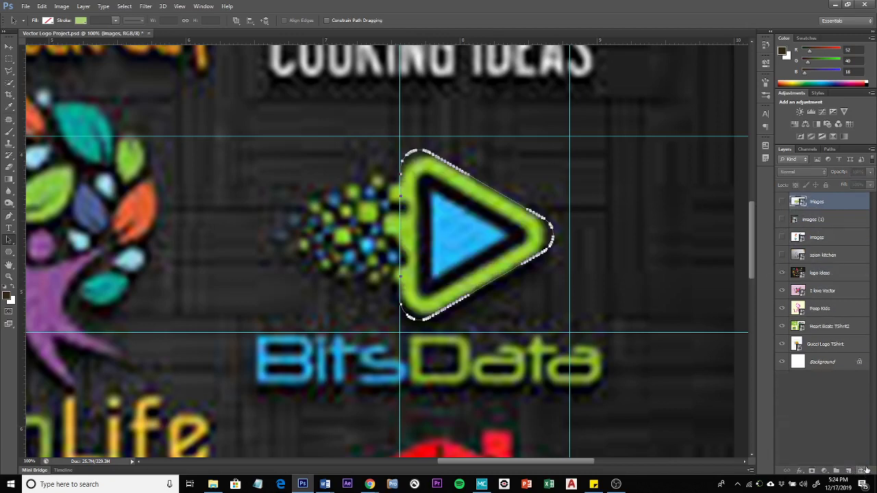
pyautogui.click(829, 149)
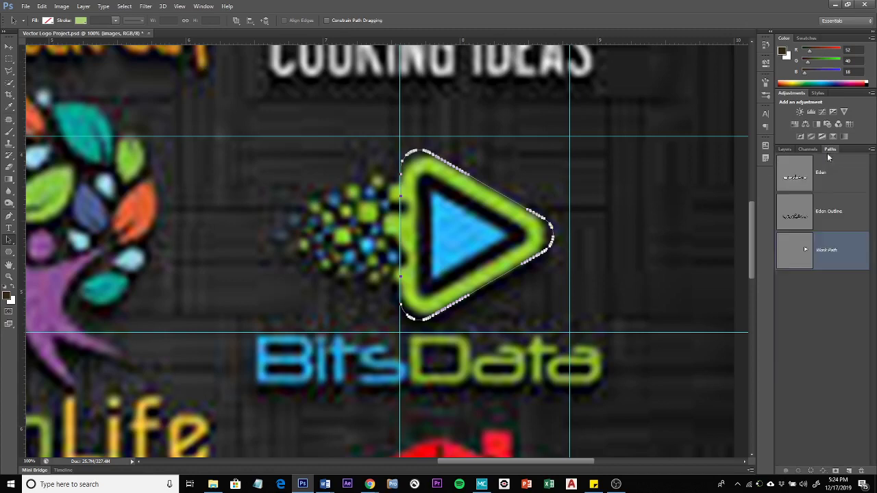
pyautogui.click(825, 311)
pyautogui.click(785, 150)
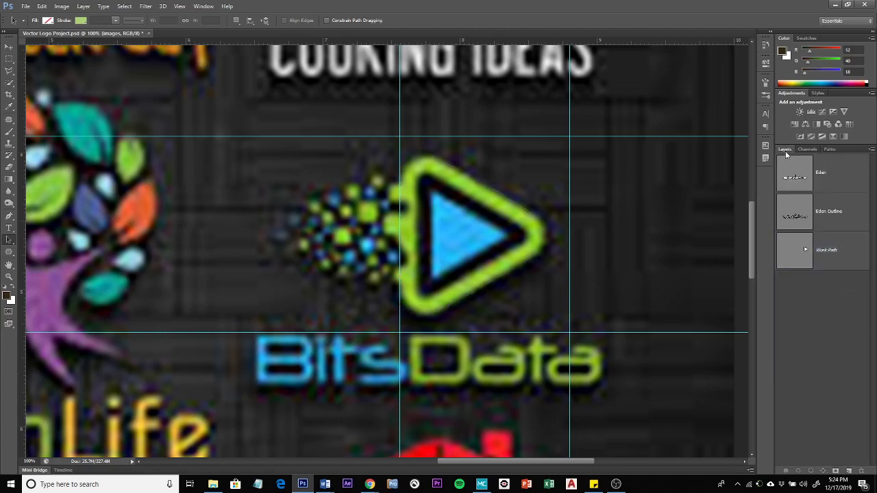
pyautogui.click(831, 404)
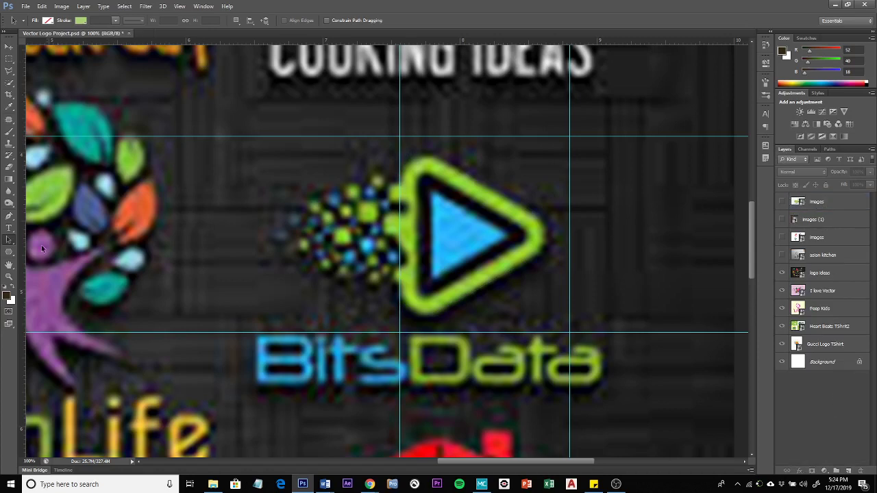
# Choose the saved rounded triangle as the shape for the Custom Shape tool
pyautogui.click(10, 252)
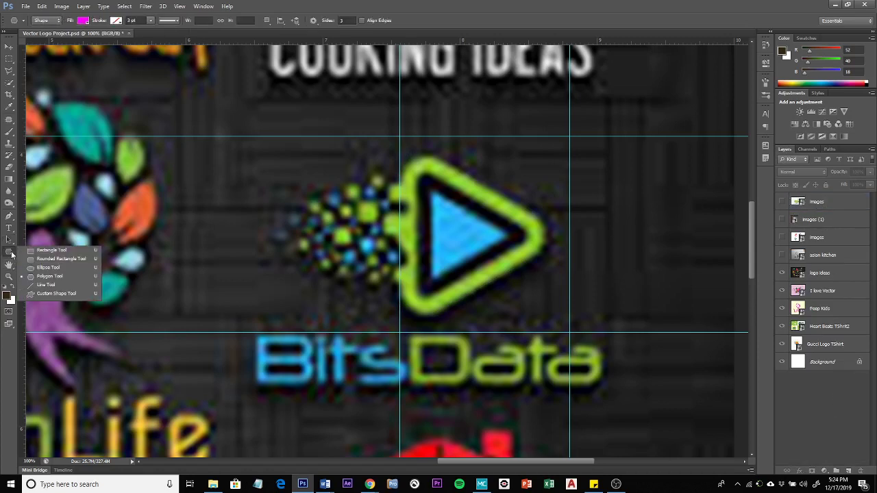
pyautogui.click(9, 255)
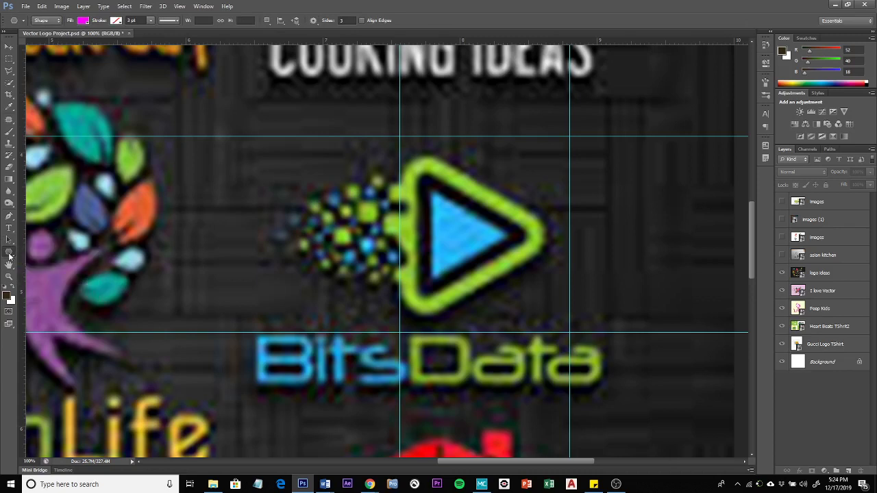
pyautogui.rightClick(10, 255)
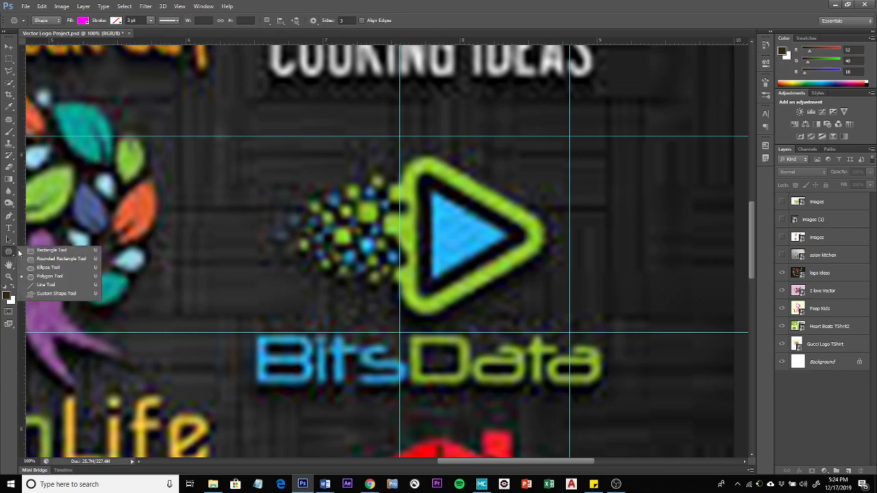
pyautogui.click(67, 293)
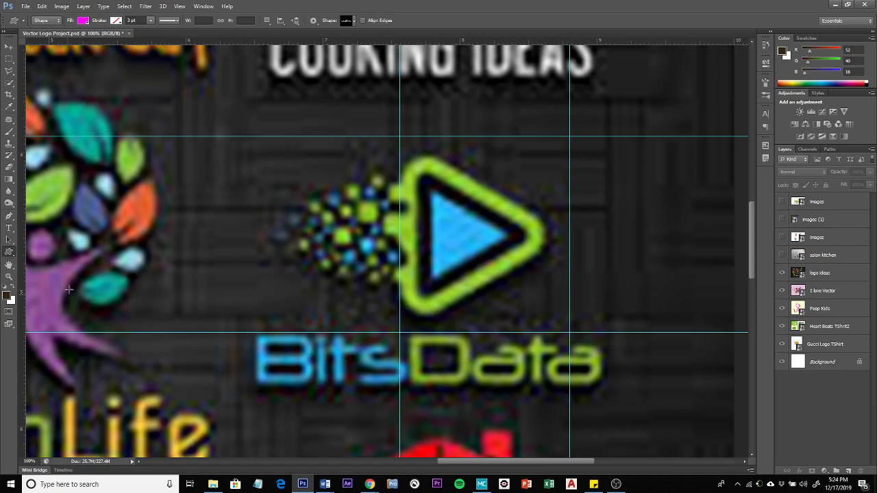
pyautogui.click(354, 22)
pyautogui.moveTo(387, 45); pyautogui.dragTo(386, 86)
pyautogui.click(375, 84)
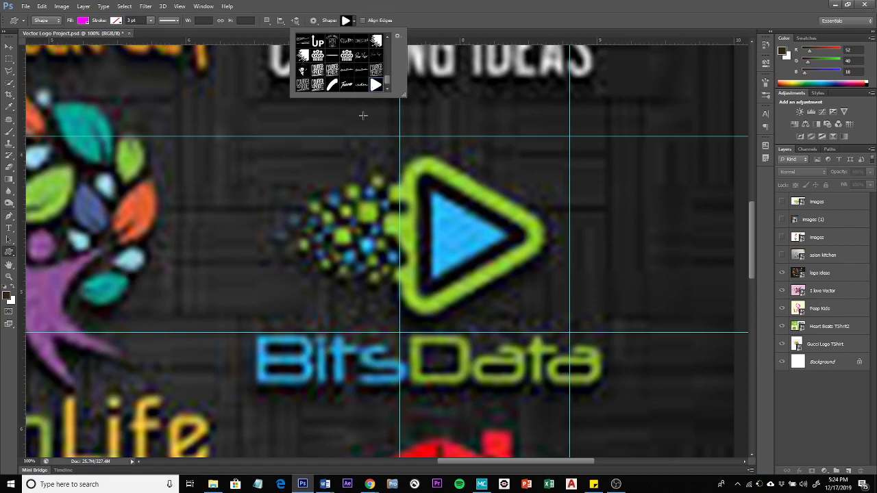
pyautogui.click(446, 16)
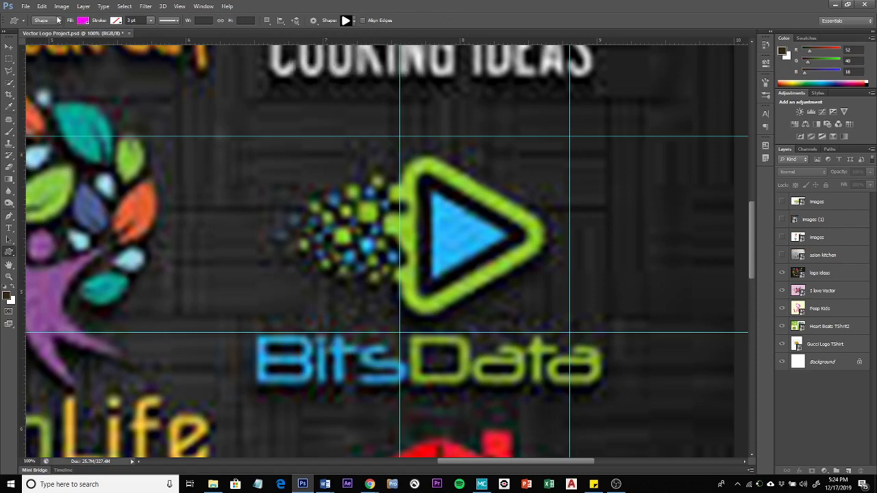
# Set the fill to the recently used light green and draw a rounded triangle about 326 by 363 px over the Bits Data play button
pyautogui.click(82, 21)
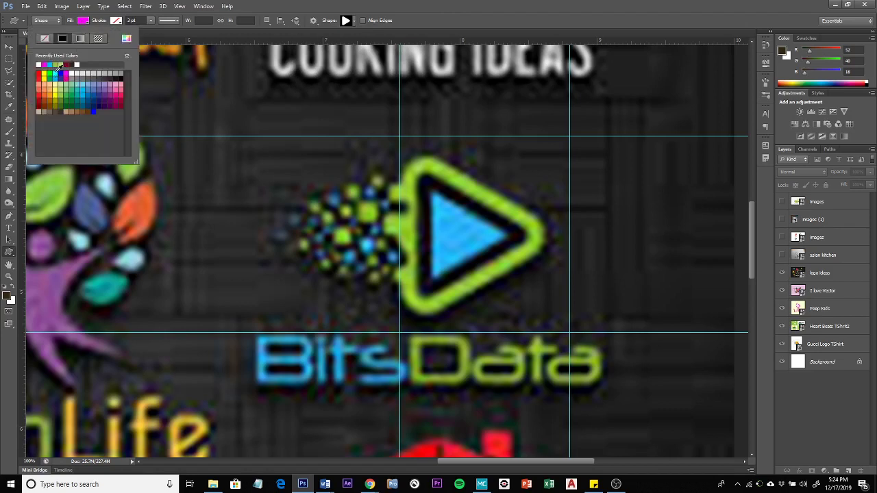
pyautogui.click(60, 65)
pyautogui.moveTo(411, 160)
pyautogui.mouseDown()
pyautogui.moveTo(435, 184)
pyautogui.moveTo(483, 196)
pyautogui.moveTo(503, 217)
pyautogui.moveTo(492, 237)
pyautogui.moveTo(574, 328)
pyautogui.moveTo(557, 318)
pyautogui.moveTo(565, 317)
pyautogui.mouseUp()
pyautogui.press('space')
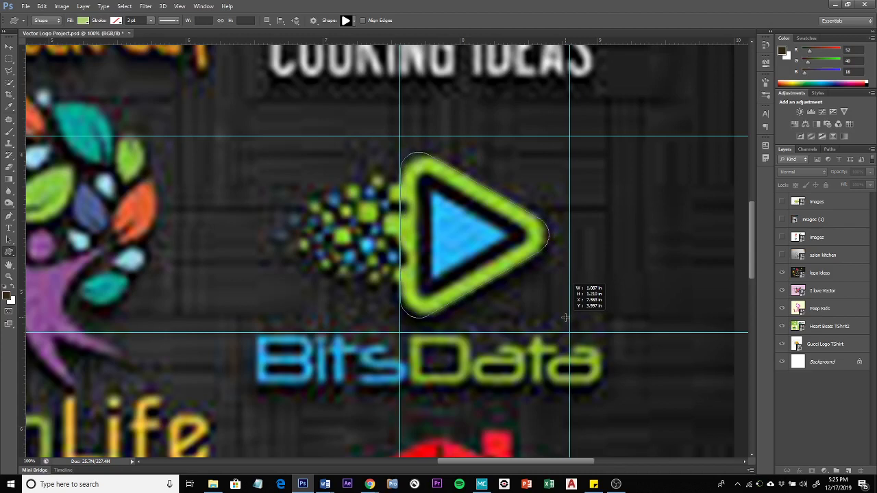
pyautogui.moveTo(565, 318); pyautogui.dragTo(565, 317)
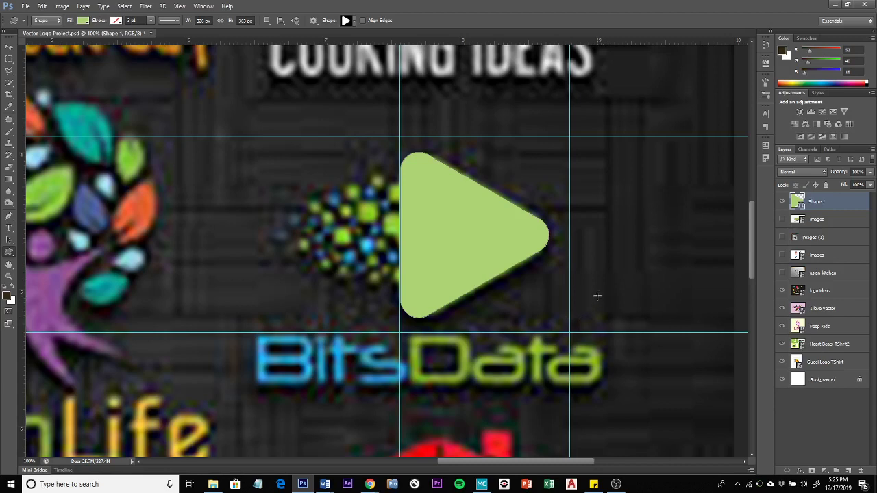
# Nudge the green triangle slightly to the right to line up with the logo's play button
pyautogui.click(8, 46)
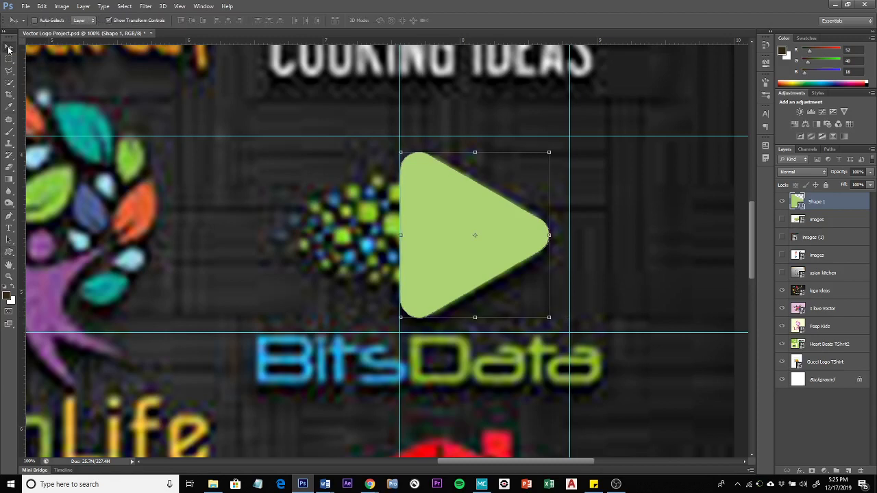
pyautogui.press('Right')
pyautogui.press('Right')
pyautogui.press('Right')
pyautogui.press('Right')
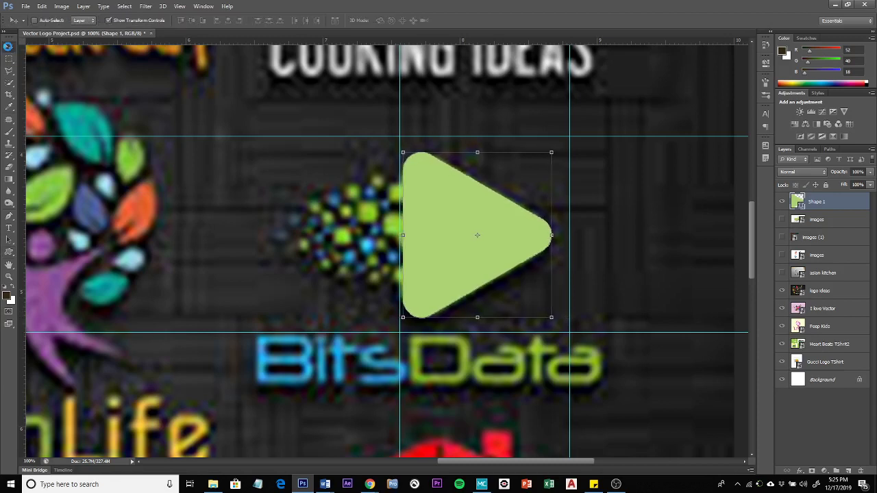
# Deselect the triangle layer and check the document's list of paths
pyautogui.click(811, 411)
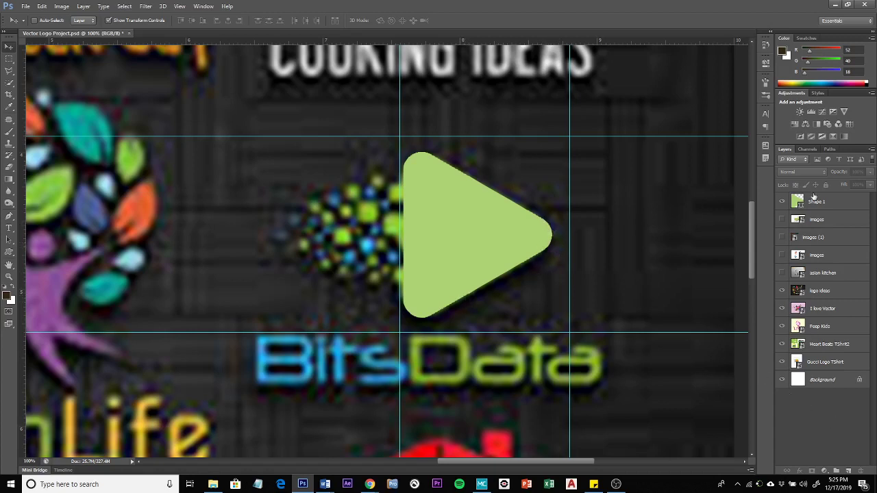
pyautogui.click(829, 149)
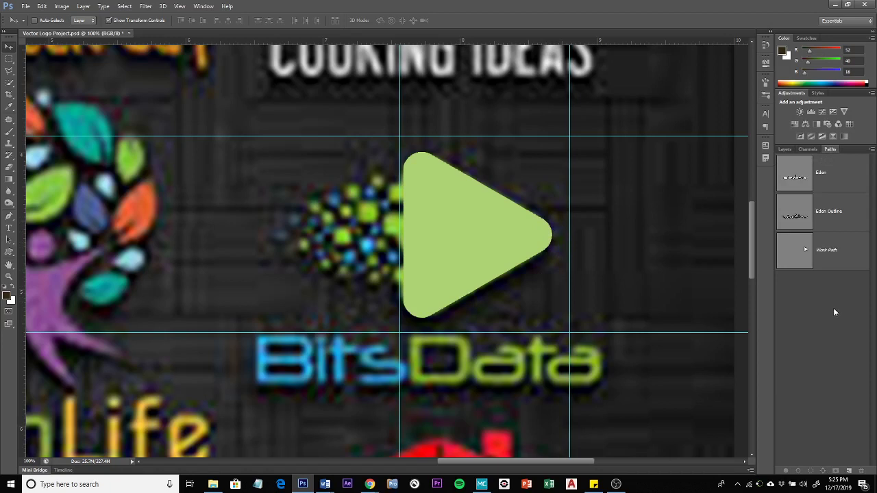
pyautogui.click(784, 149)
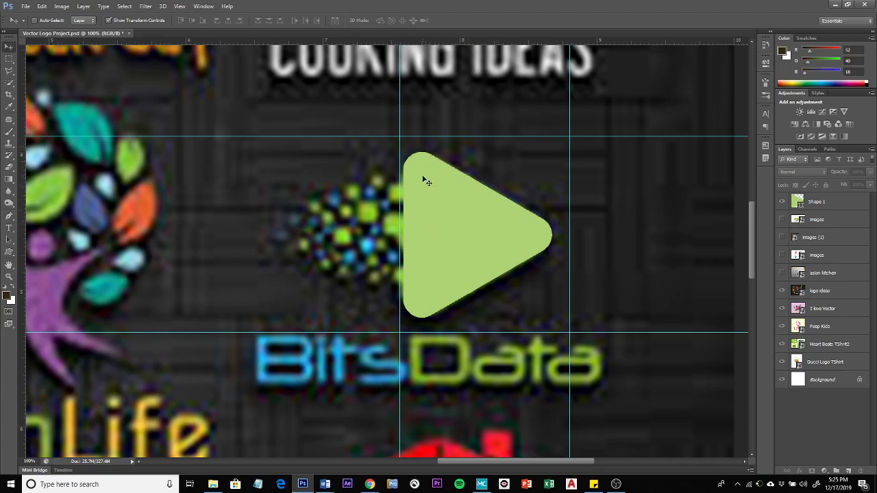
# Try scaling the Shape 1 triangle up to about 564% and moving it around the canvas, and cancel the transform
pyautogui.click(822, 204)
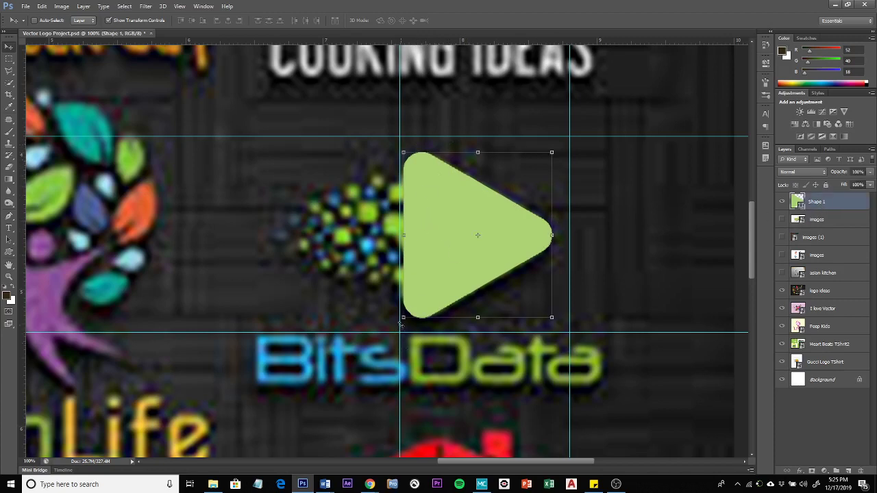
pyautogui.moveTo(404, 319); pyautogui.dragTo(69, 482)
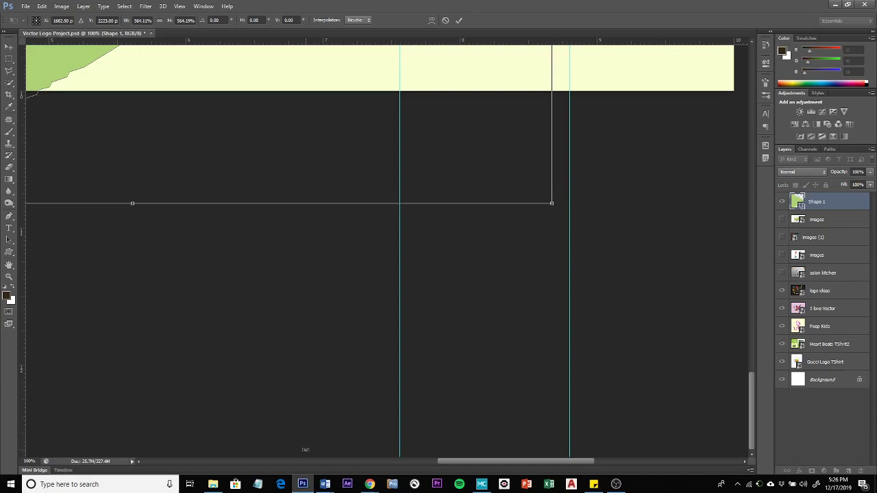
pyautogui.keyDown('alt'); pyautogui.click(319, 405); pyautogui.keyUp('alt')
pyautogui.keyDown('alt'); pyautogui.click(321, 405); pyautogui.keyUp('alt')
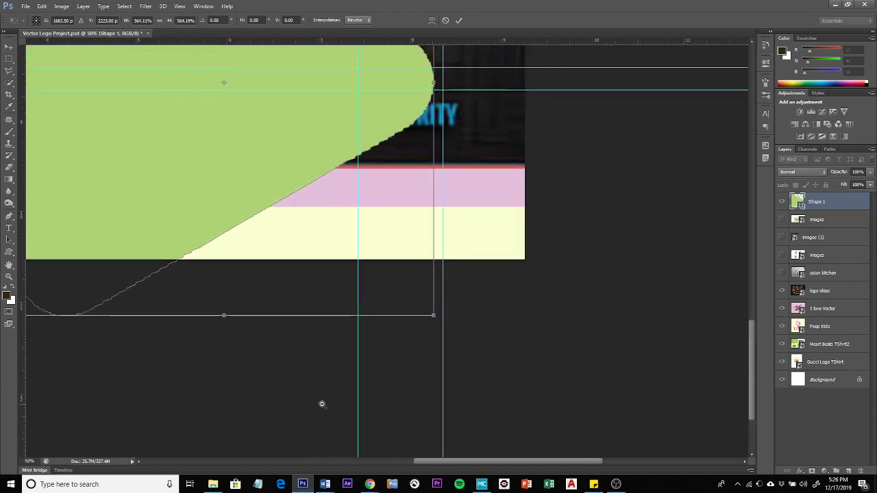
pyautogui.keyDown('alt'); pyautogui.click(322, 403); pyautogui.keyUp('alt')
pyautogui.keyDown('alt'); pyautogui.click(321, 403); pyautogui.keyUp('alt')
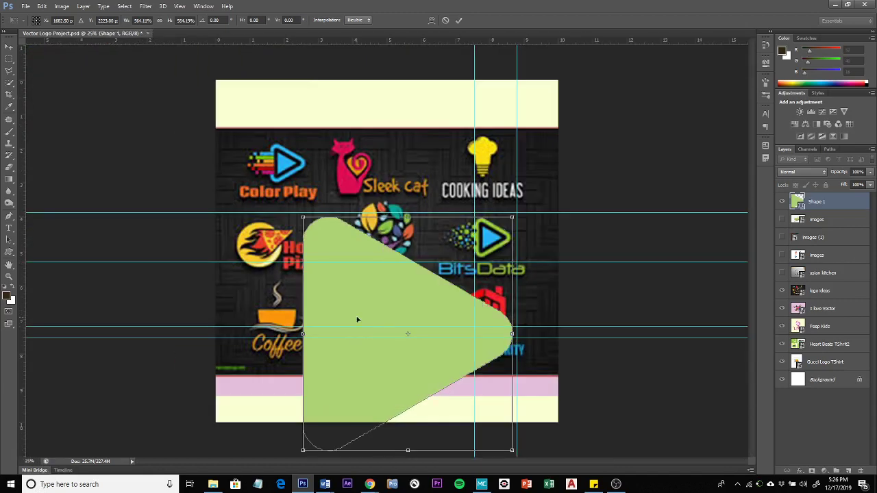
pyautogui.moveTo(367, 322); pyautogui.dragTo(384, 205)
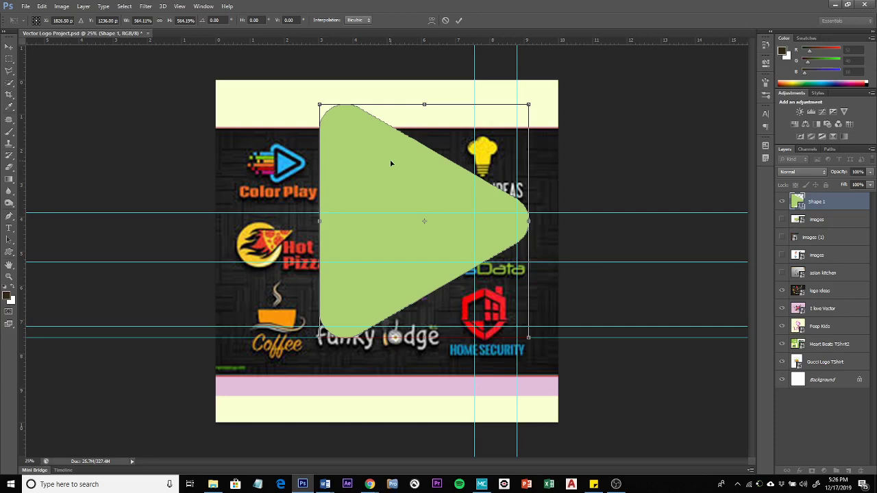
pyautogui.moveTo(391, 163); pyautogui.dragTo(375, 276)
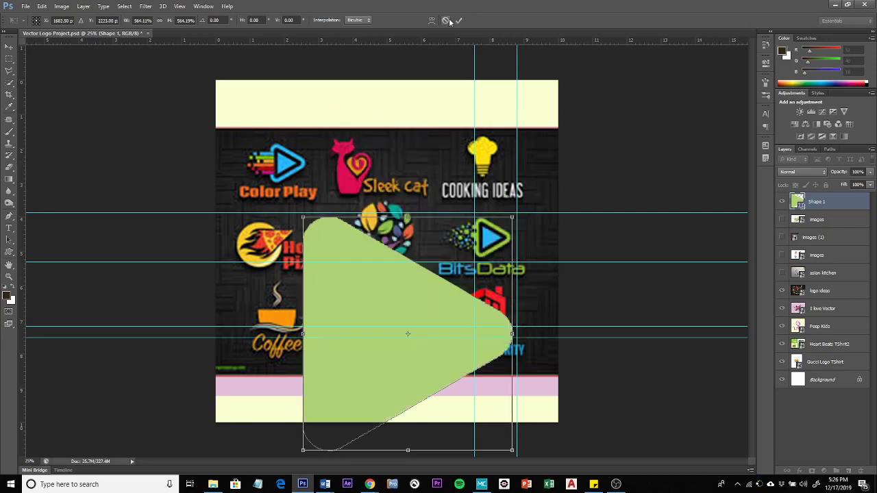
pyautogui.click(447, 20)
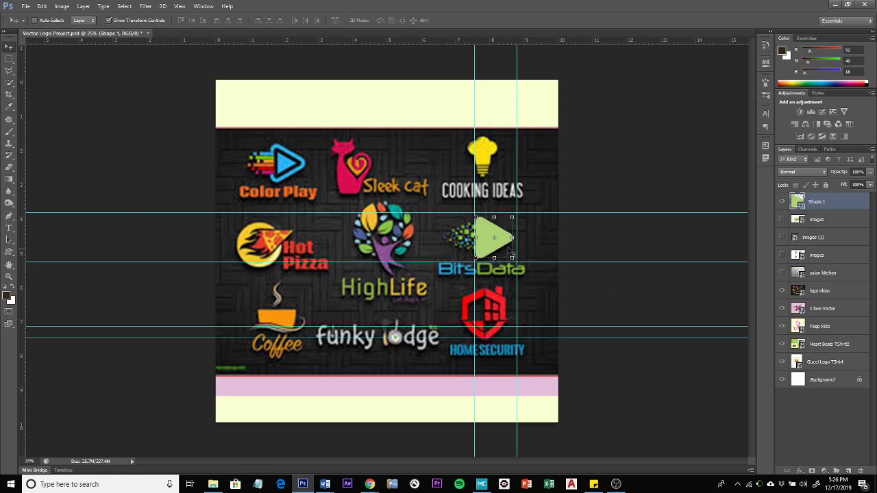
# Toggle the visibility of the Shape 1 layer to compare the green triangle with the logo beneath it
pyautogui.click(782, 202)
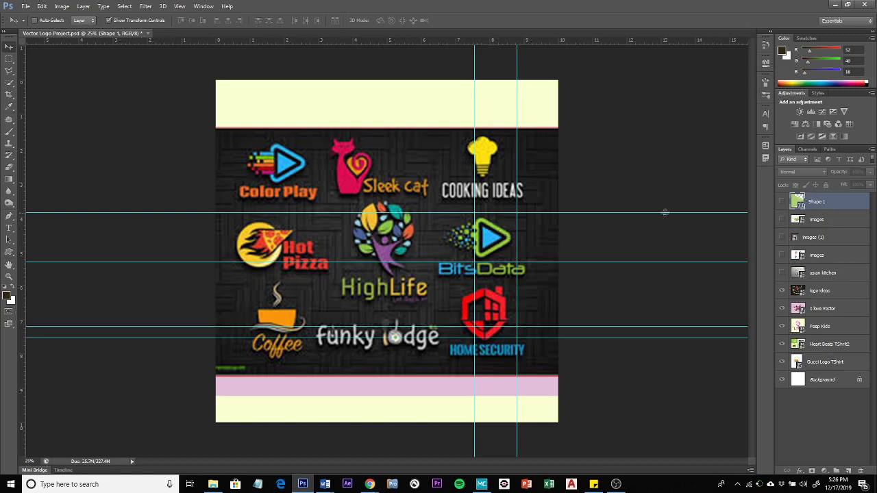
pyautogui.click(782, 202)
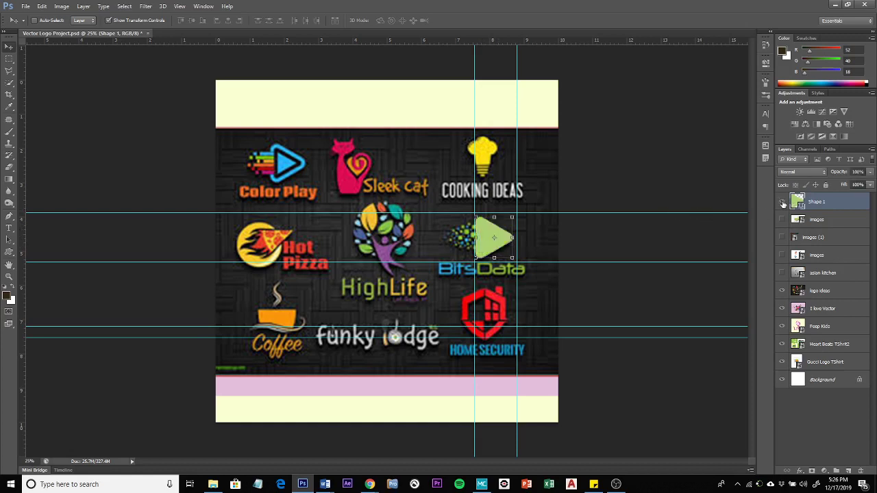
pyautogui.click(782, 202)
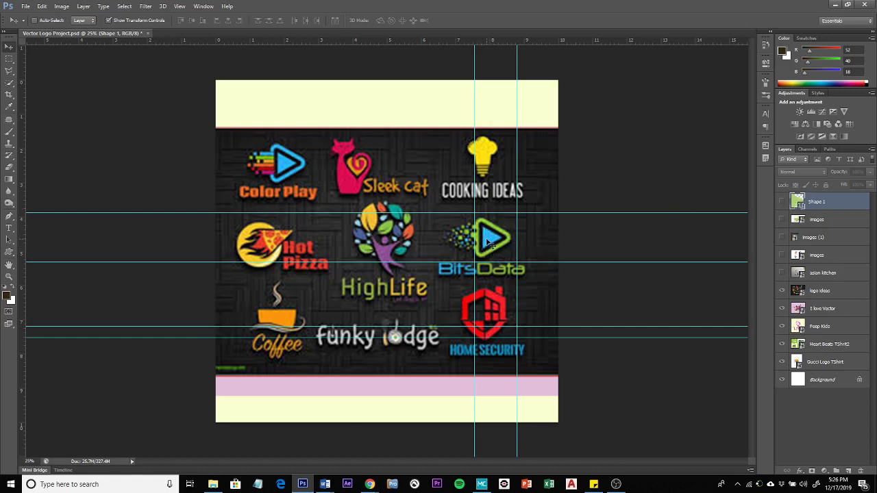
pyautogui.click(782, 201)
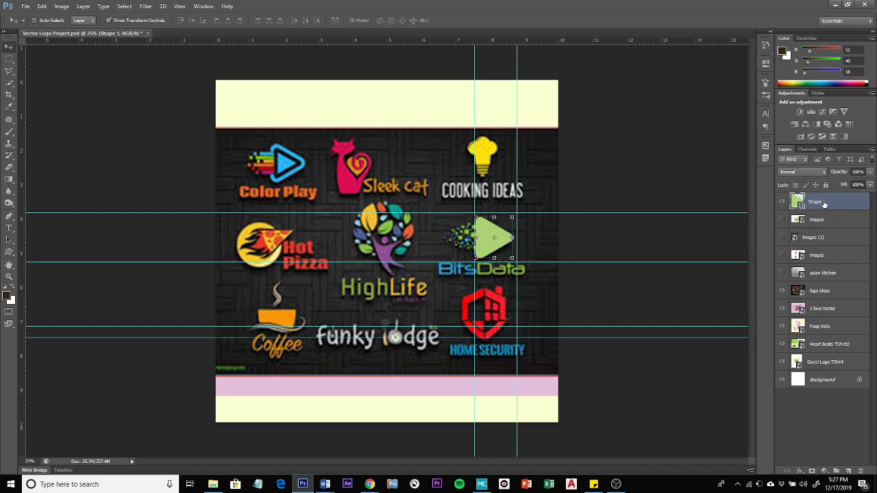
# Duplicate the Shape 1 layer and scale the copy down to about 70% inside the original triangle
pyautogui.hotkey('ctrl', 'j')
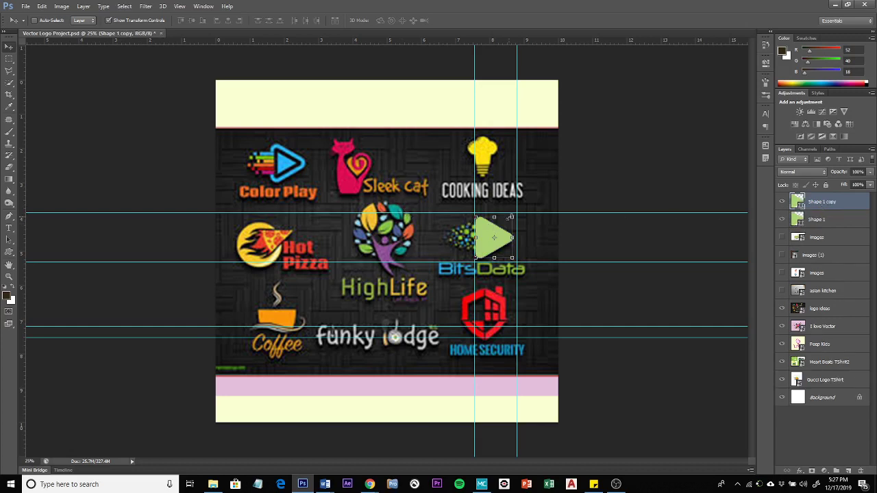
pyautogui.moveTo(512, 216); pyautogui.dragTo(504, 222)
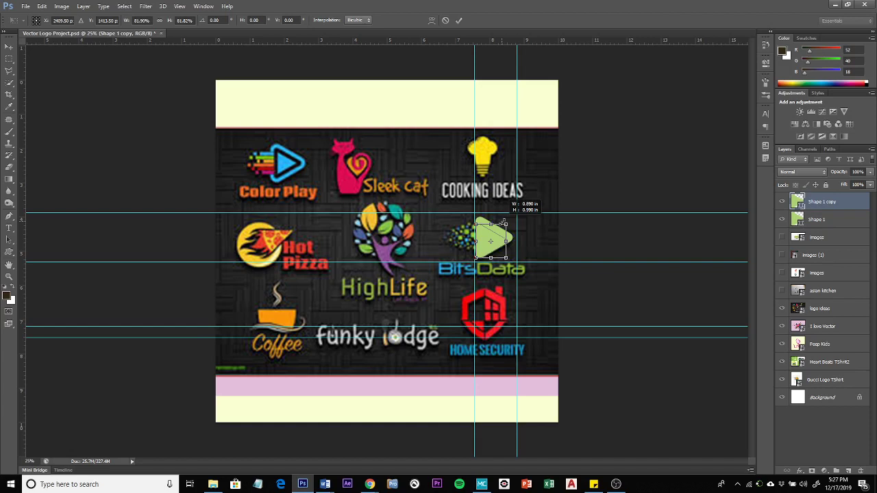
pyautogui.moveTo(503, 220); pyautogui.dragTo(505, 218)
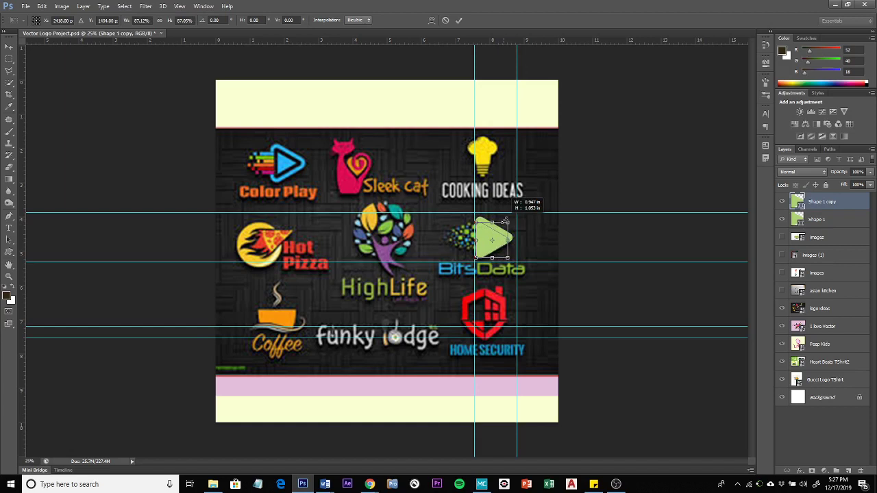
pyautogui.moveTo(499, 243)
pyautogui.mouseDown()
pyautogui.moveTo(510, 219)
pyautogui.moveTo(500, 238)
pyautogui.mouseUp()
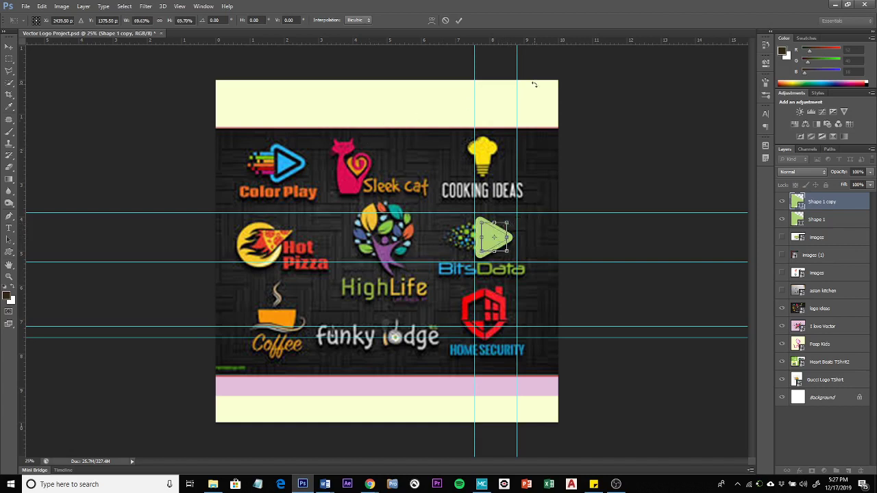
# Nudge the smaller triangle slightly left and down to even out the border around it, and apply the transform
pyautogui.hotkey('shift', 'Left')
pyautogui.hotkey('shift', 'Left')
pyautogui.press('Down')
pyautogui.press('Down')
pyautogui.press('Down')
pyautogui.press('Down')
pyautogui.press('Down')
pyautogui.press('Down')
pyautogui.press('Down')
pyautogui.press('Down')
pyautogui.press('Right')
pyautogui.press('Right')
pyautogui.press('Right')
pyautogui.press('Right')
pyautogui.press('Right')
pyautogui.press('Right')
pyautogui.press('Right')
pyautogui.press('Right')
pyautogui.click(458, 20)
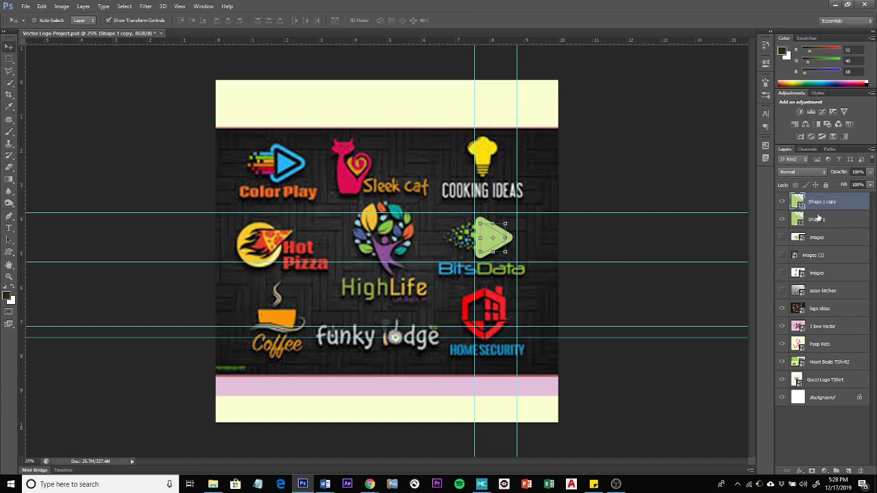
# Combine the Shape 1 and Shape 1 copy layers with Subtract Front Shape to cut the inner triangle out of the larger one
pyautogui.keyDown('shift'); pyautogui.click(818, 218); pyautogui.keyUp('shift')
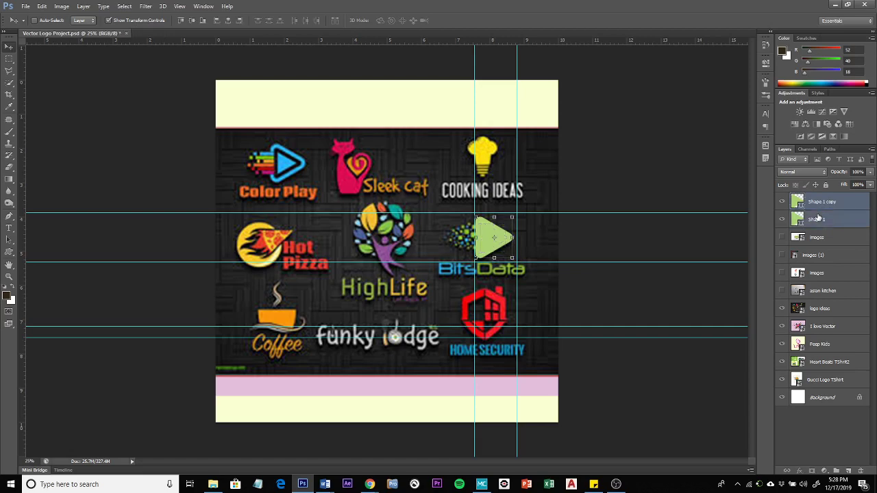
pyautogui.click(43, 7)
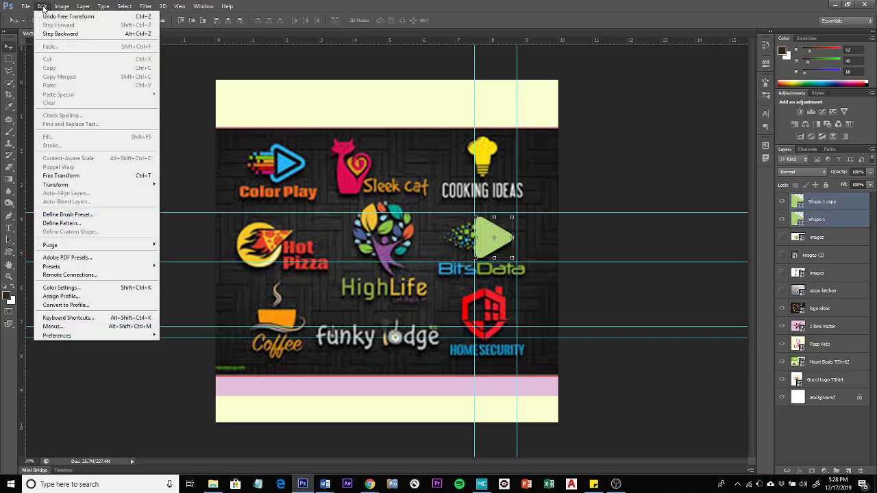
pyautogui.click(42, 7)
pyautogui.click(44, 8)
pyautogui.moveTo(67, 8)
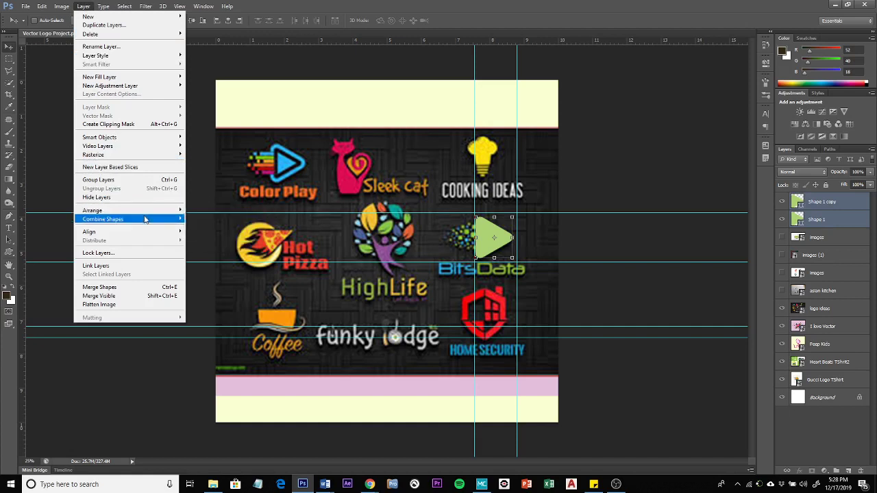
pyautogui.moveTo(144, 219)
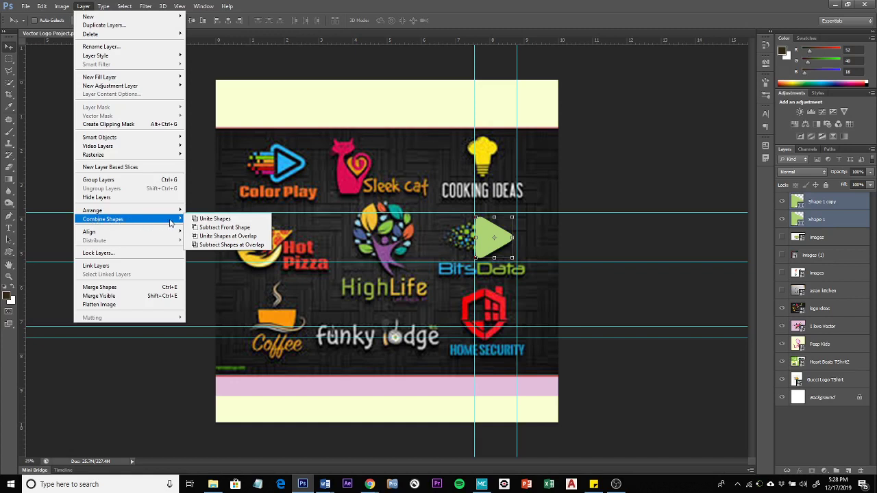
pyautogui.click(235, 231)
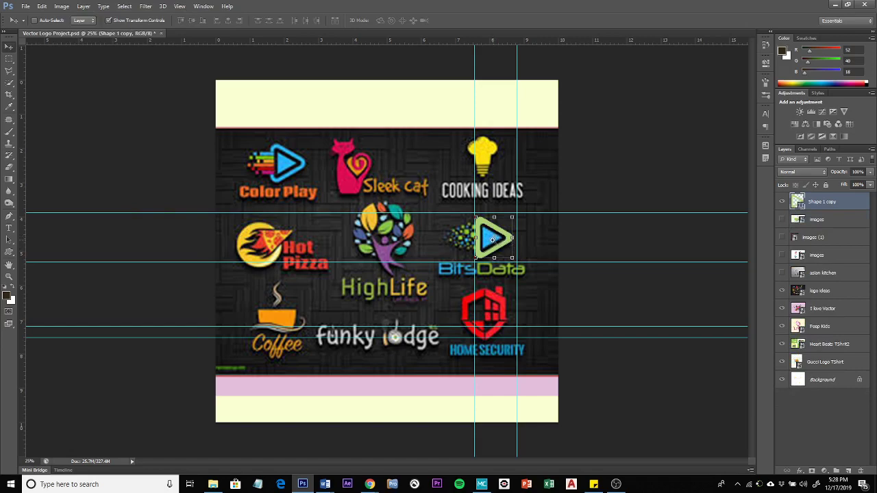
pyautogui.scroll(3, 492, 239)
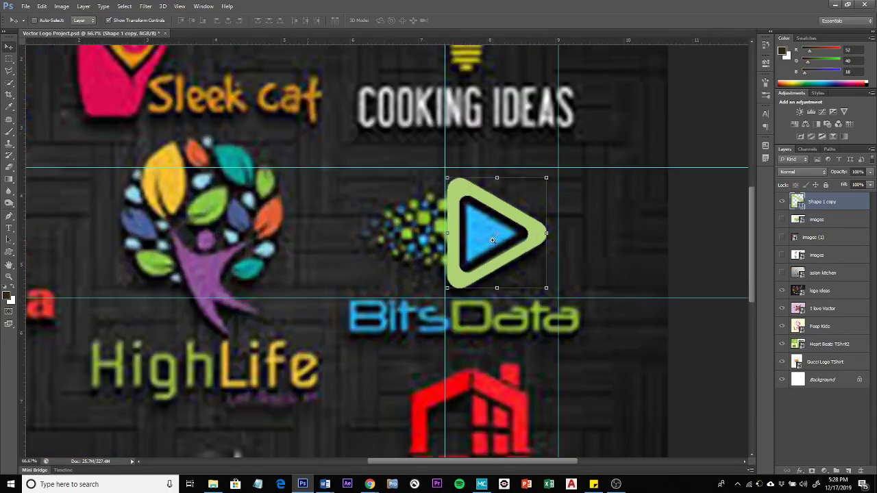
pyautogui.scroll(1, 492, 240)
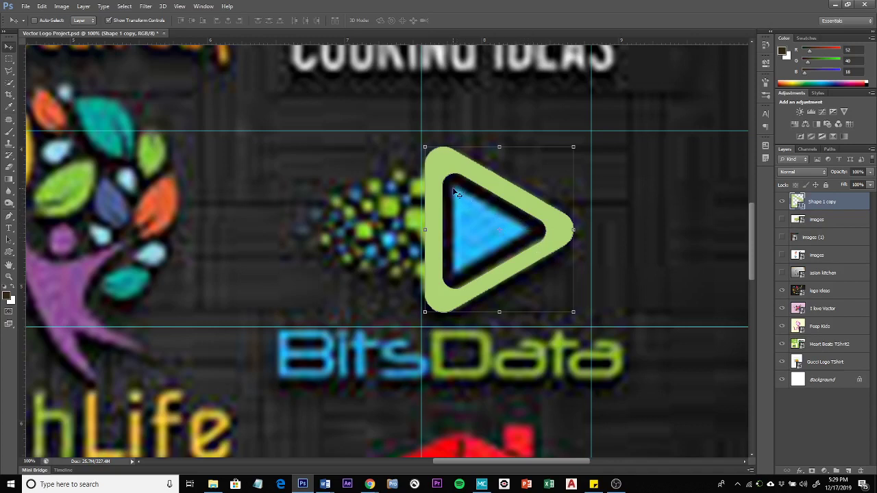
pyautogui.click(10, 254)
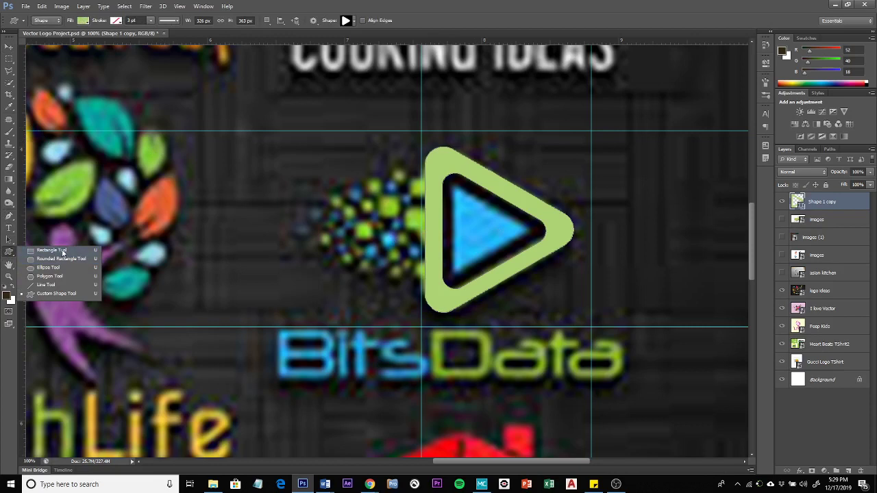
pyautogui.click(62, 251)
pyautogui.click(84, 20)
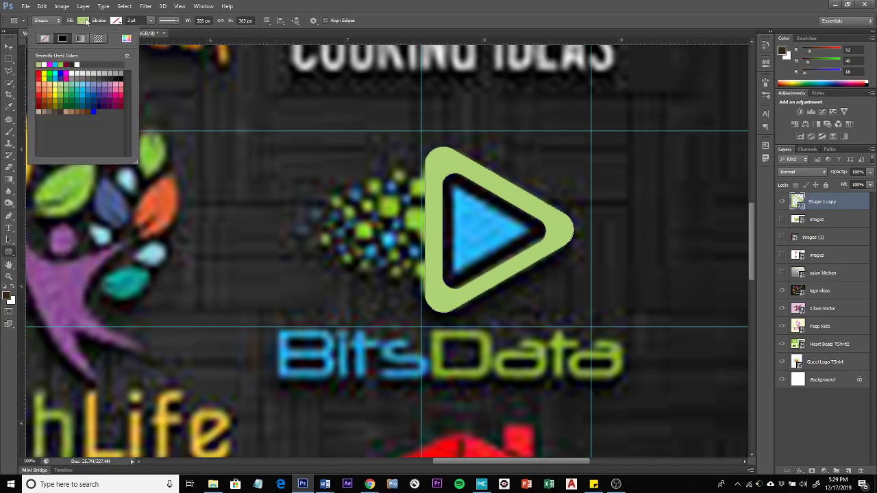
pyautogui.click(57, 64)
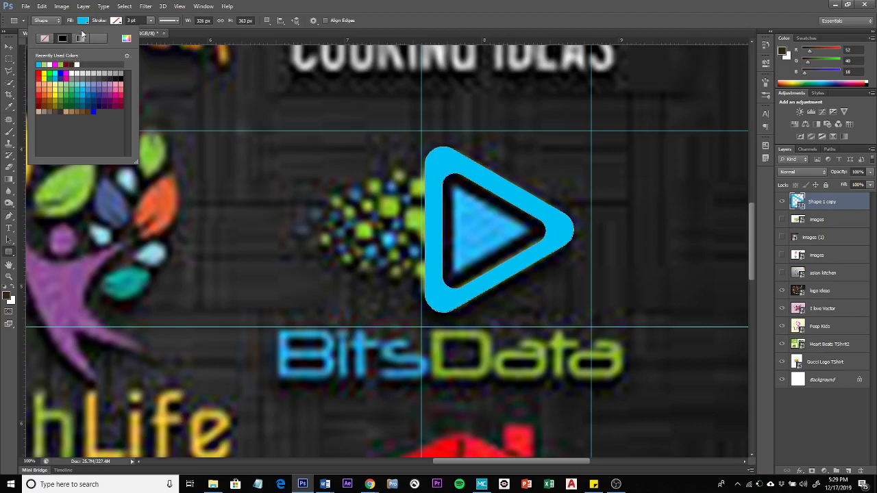
pyautogui.click(48, 64)
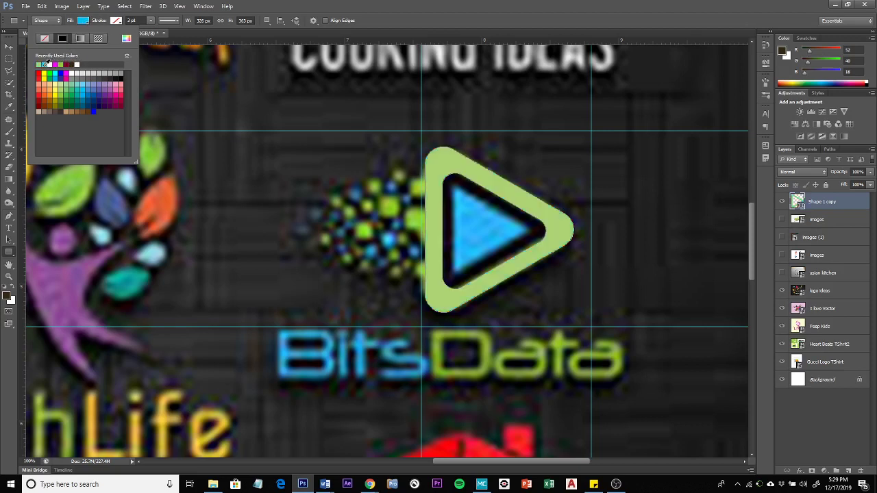
# Deselect all layers and set the fill for new shapes to the recently used cyan
pyautogui.click(818, 404)
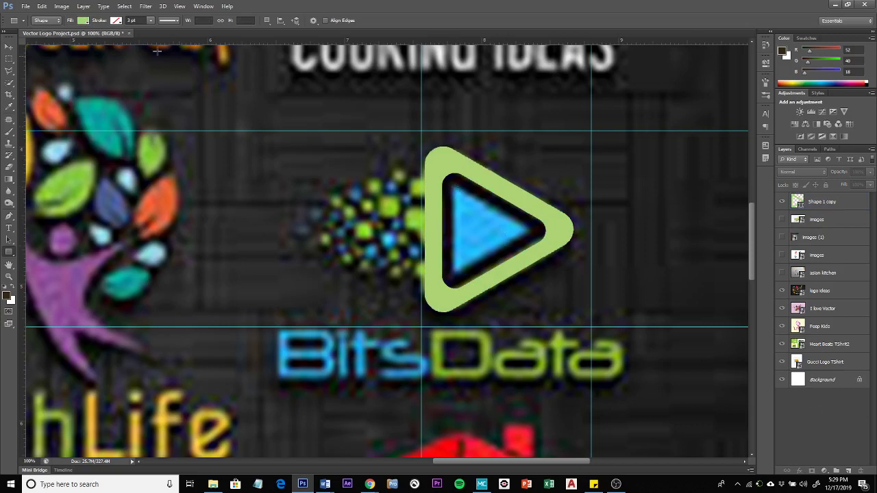
pyautogui.click(82, 20)
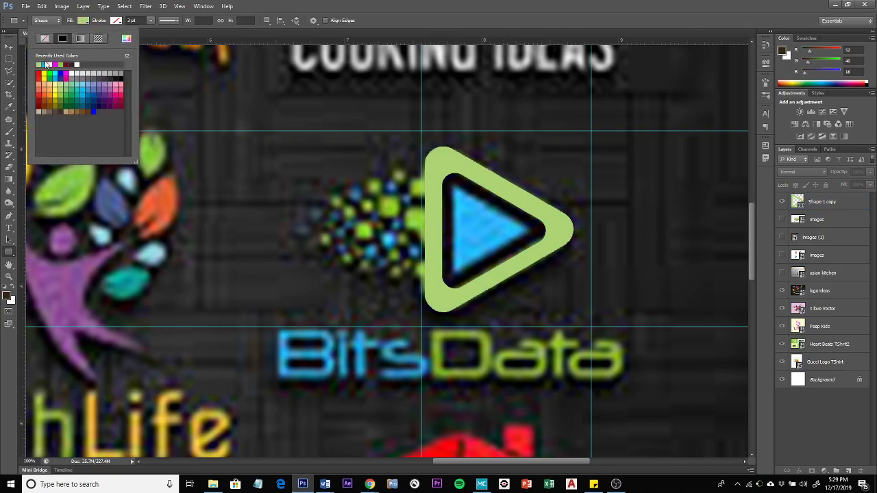
pyautogui.click(45, 64)
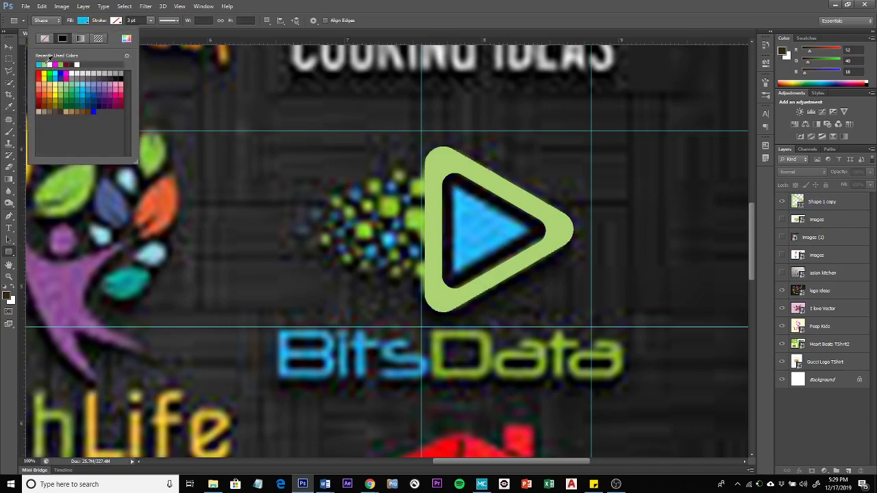
pyautogui.click(453, 185)
pyautogui.moveTo(452, 185); pyautogui.dragTo(511, 236)
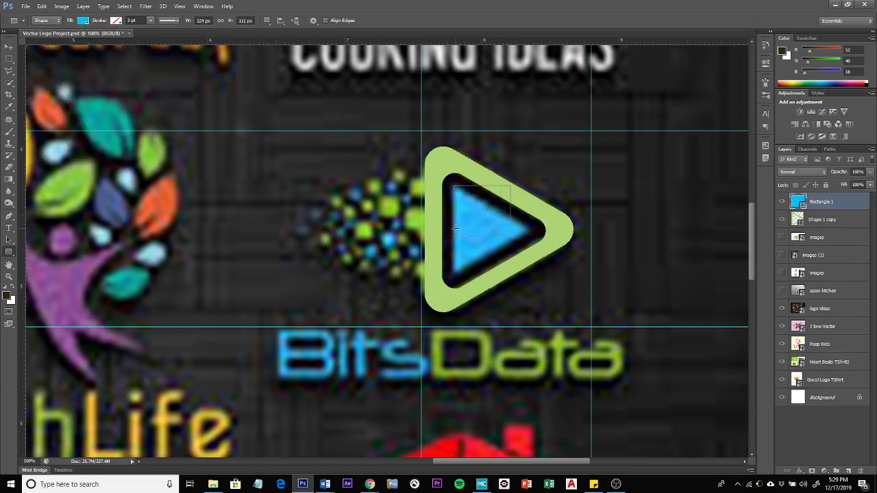
pyautogui.hotkey('ctrl', 'z')
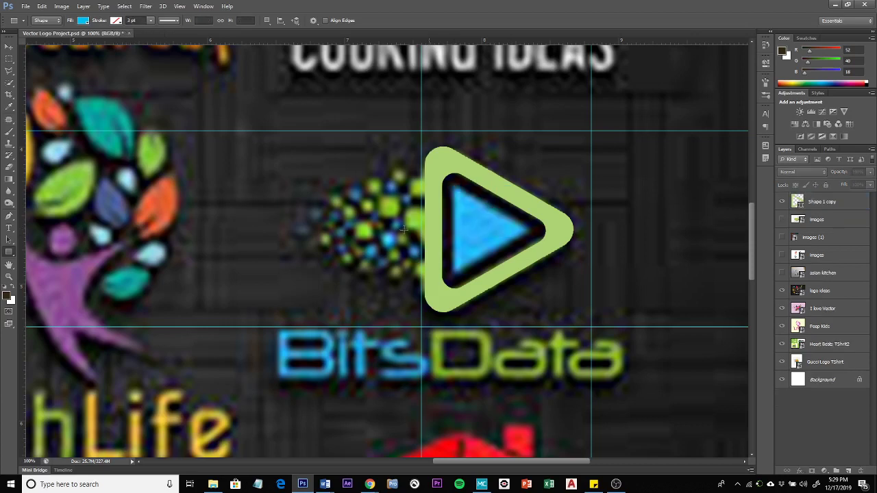
# Draw a cyan three-sided polygon about 168 by 194 px over the logo's inner blue triangle, and deselect its layer
pyautogui.rightClick(9, 254)
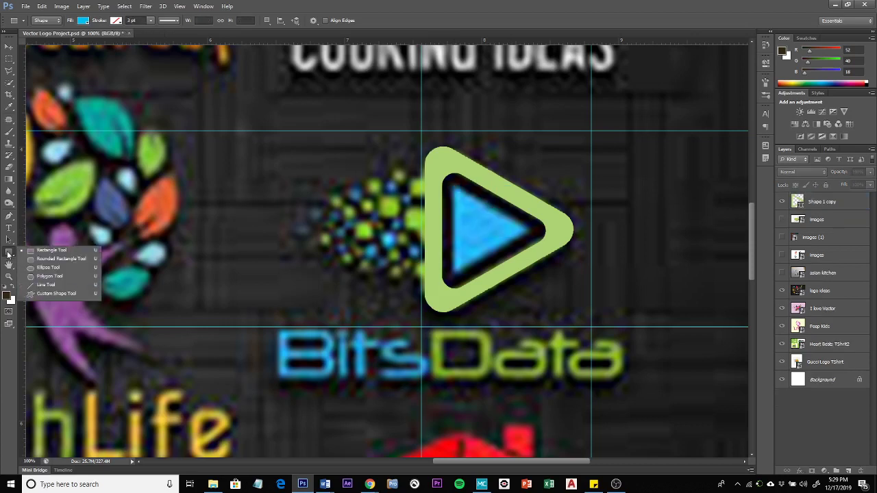
pyautogui.click(52, 275)
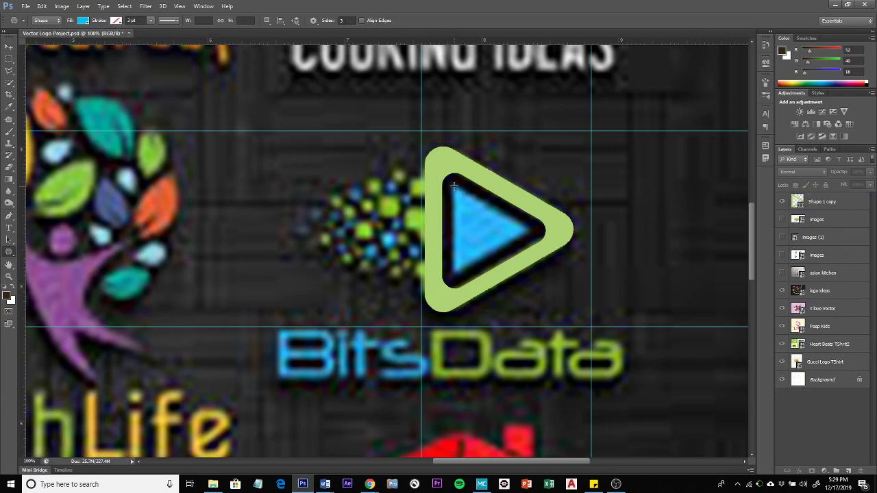
pyautogui.moveTo(455, 186); pyautogui.dragTo(530, 243)
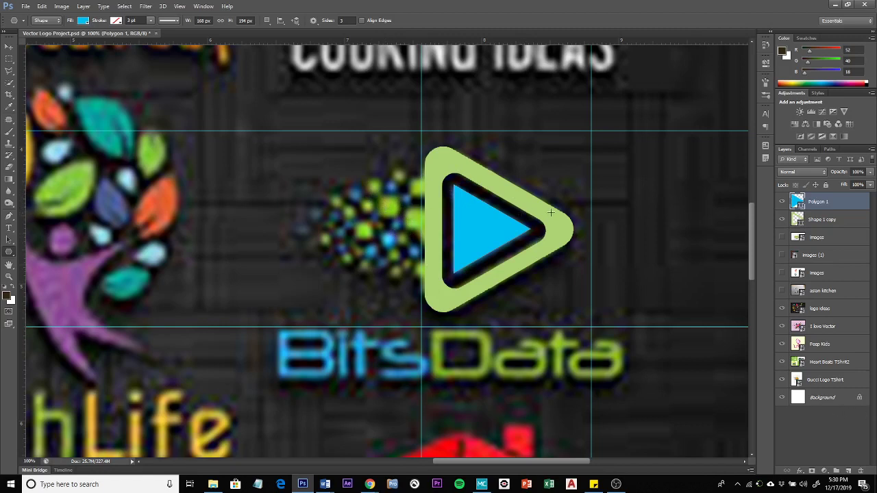
pyautogui.click(834, 418)
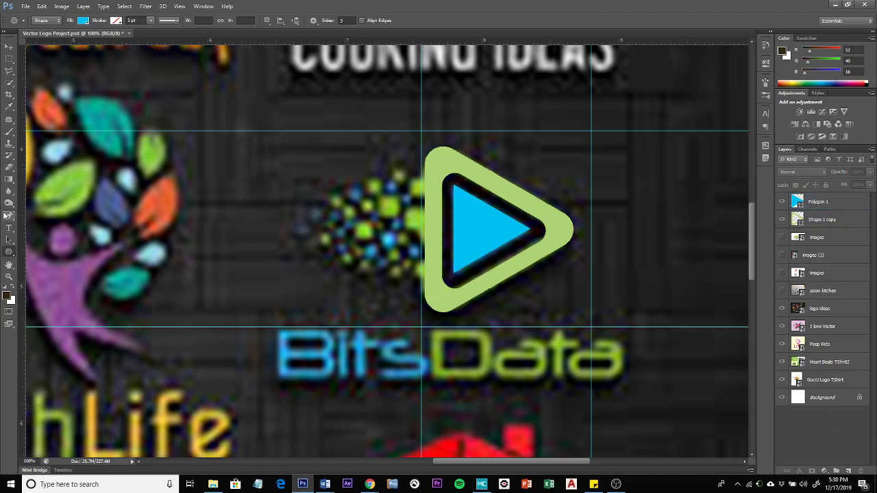
# Draw cyan squares with the Rectangle tool over the blue bits beside the play button, from about 11 px to 32 px wide
pyautogui.rightClick(10, 254)
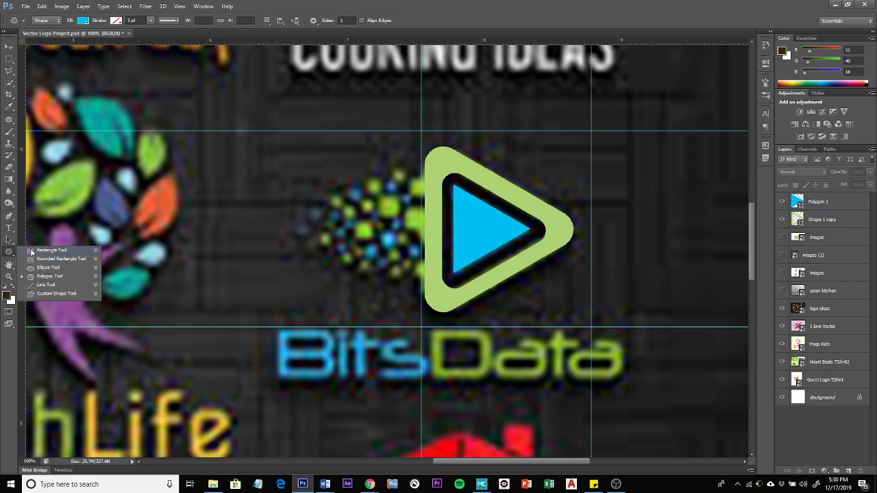
pyautogui.click(41, 250)
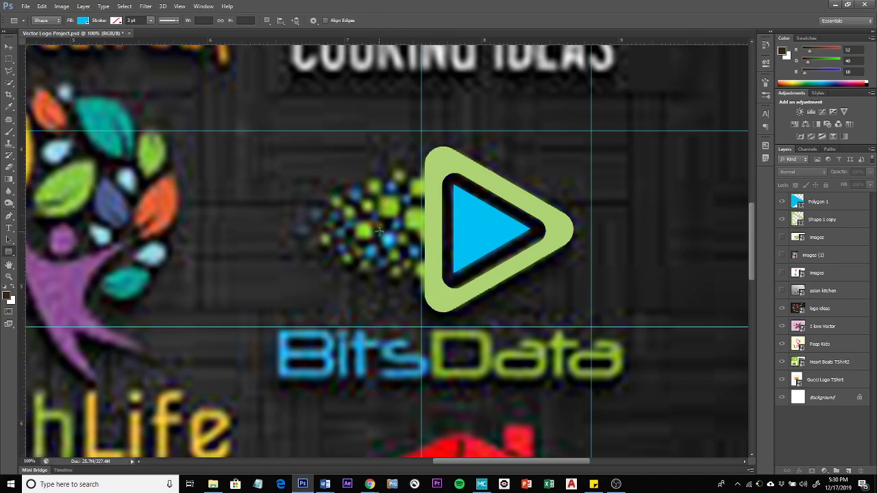
pyautogui.moveTo(379, 231); pyautogui.dragTo(394, 244)
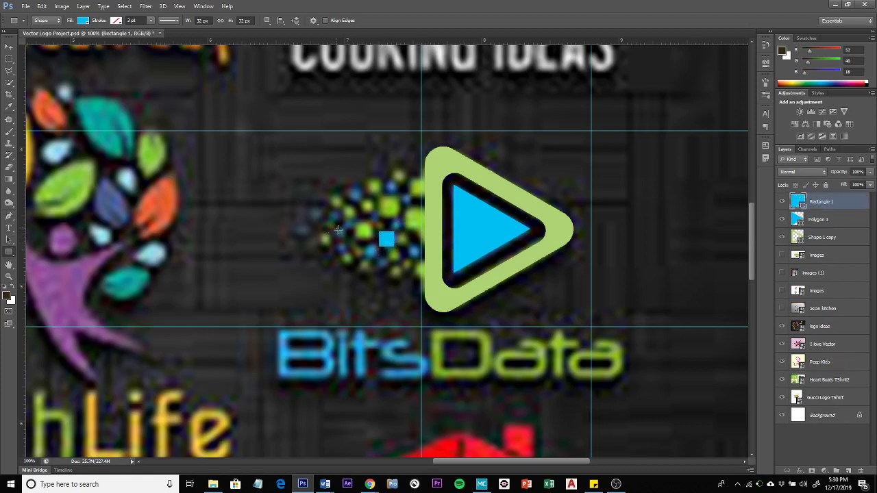
pyautogui.moveTo(338, 230); pyautogui.dragTo(339, 223)
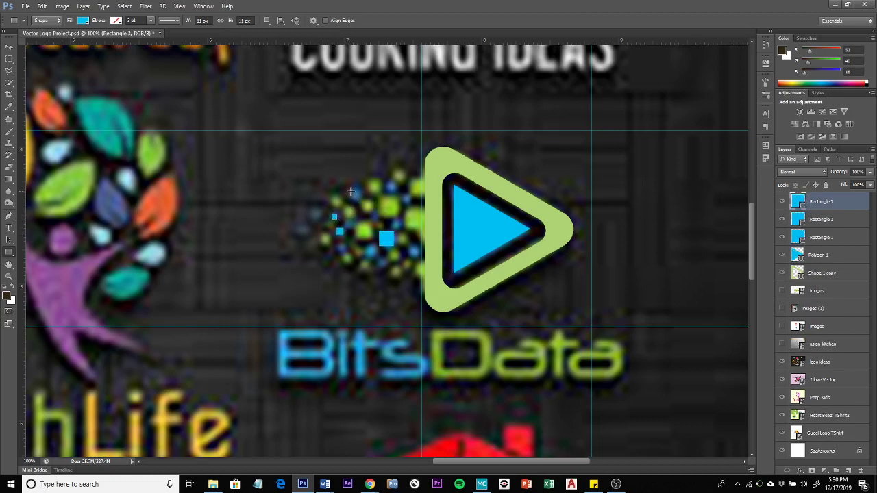
pyautogui.moveTo(351, 189); pyautogui.dragTo(359, 198)
pyautogui.moveTo(367, 250); pyautogui.dragTo(376, 260)
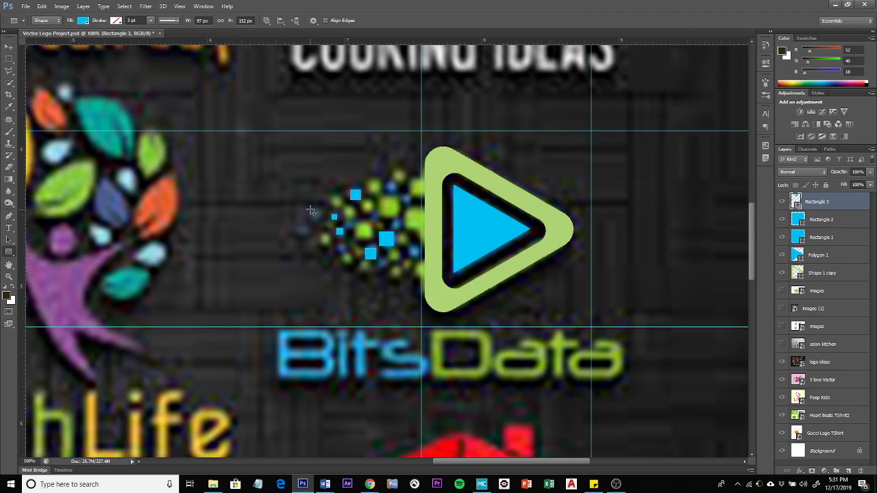
pyautogui.moveTo(340, 245); pyautogui.dragTo(346, 251)
pyautogui.moveTo(389, 185); pyautogui.dragTo(409, 210)
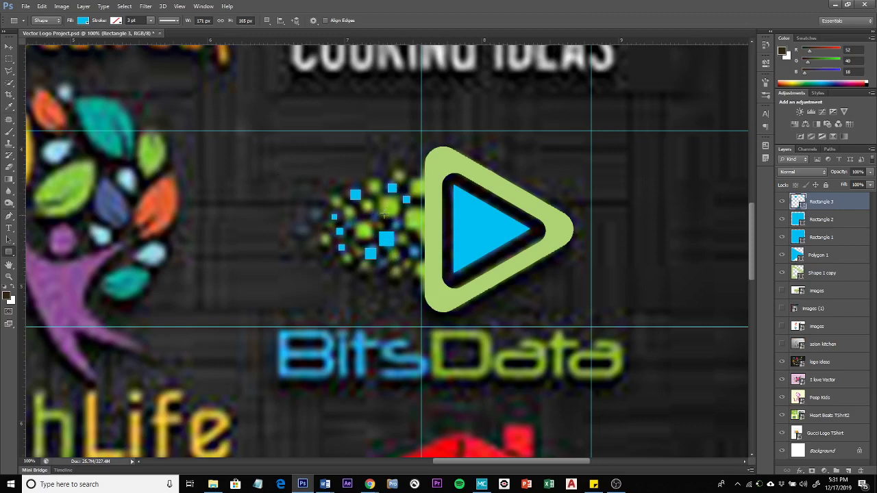
# Merge the Rectangle 1, Rectangle 2 and Rectangle 3 layers into one shape layer
pyautogui.click(825, 239)
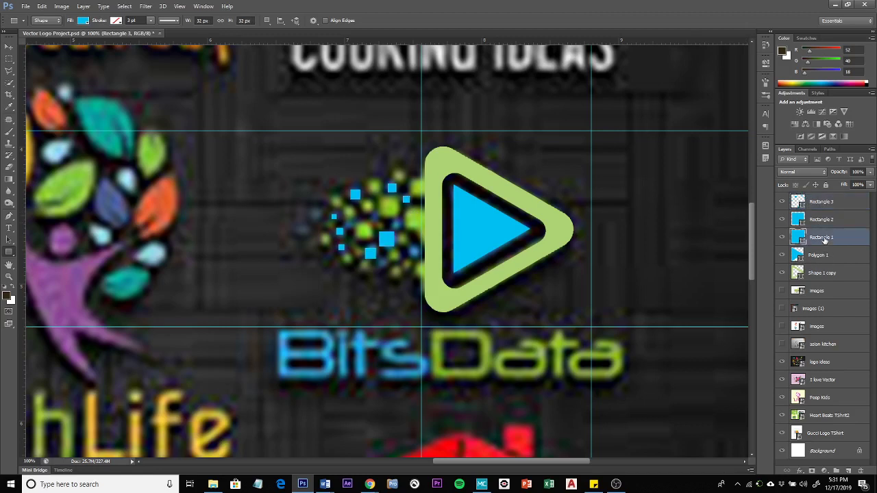
pyautogui.click(799, 203)
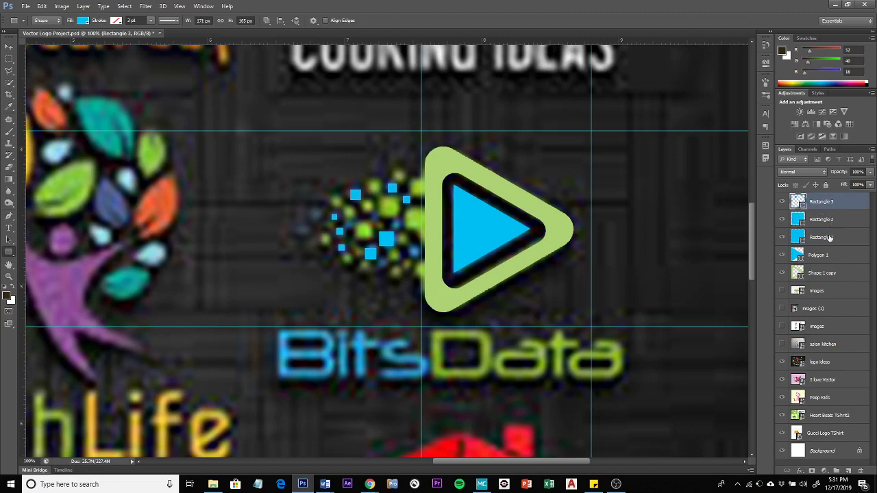
pyautogui.keyDown('shift'); pyautogui.click(829, 237); pyautogui.keyUp('shift')
pyautogui.rightClick(831, 225)
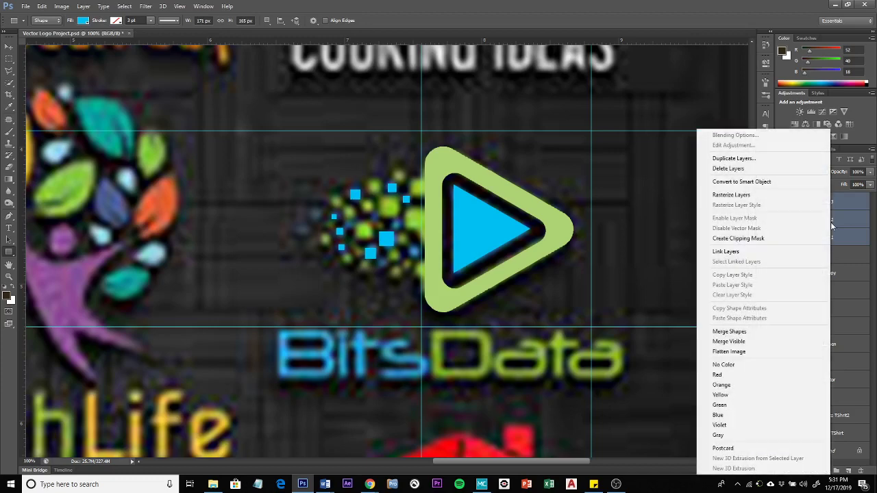
pyautogui.click(745, 331)
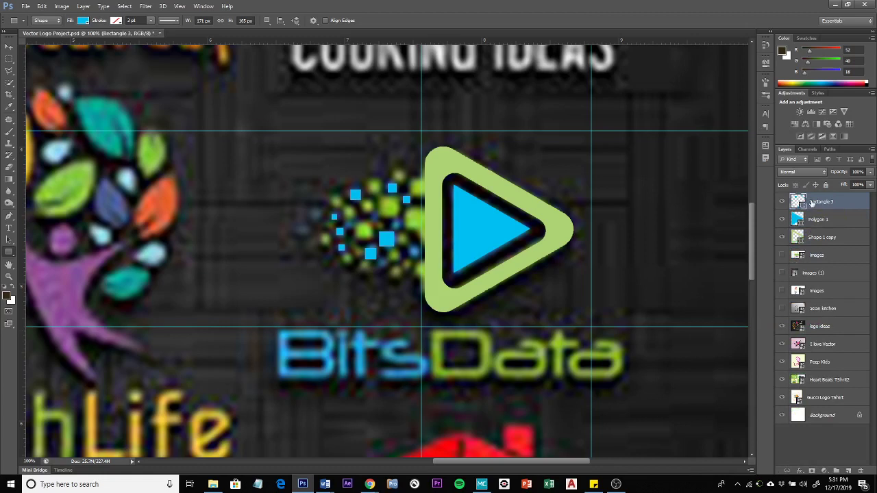
# With no layer selected, set the fill to light green and draw squares up to about 42 px wide over the logo's green bits
pyautogui.click(803, 442)
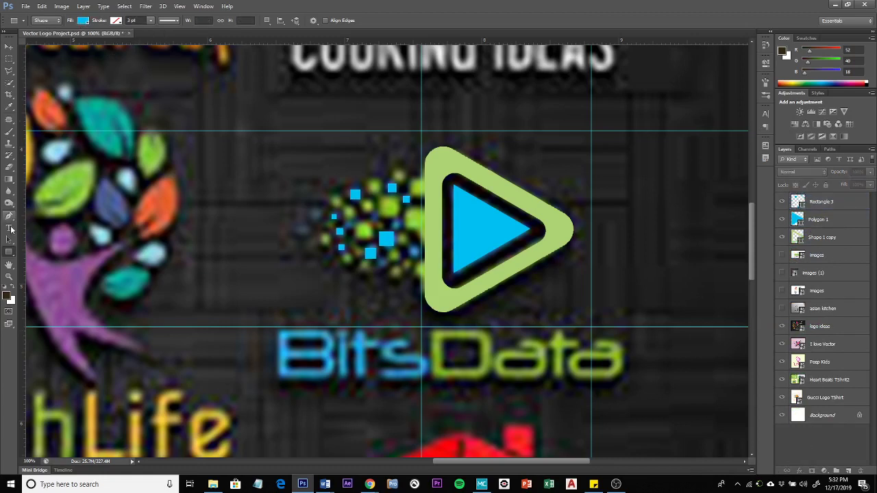
pyautogui.rightClick(11, 253)
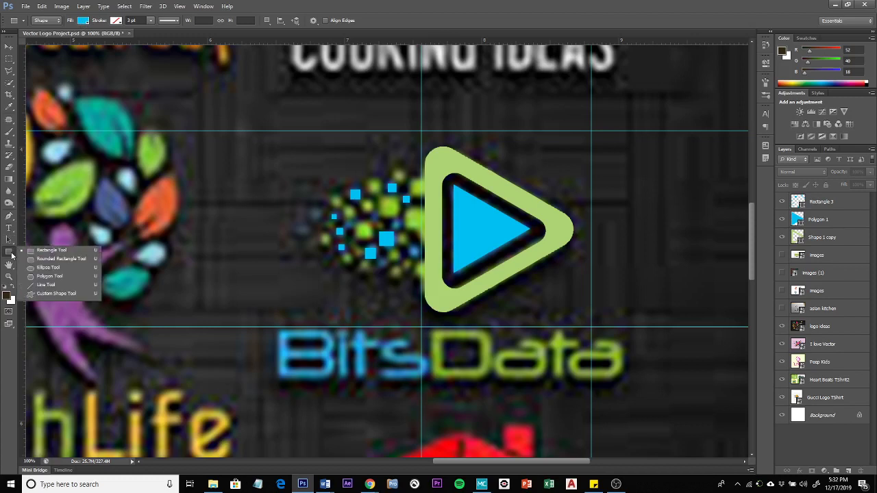
pyautogui.click(63, 251)
pyautogui.click(83, 21)
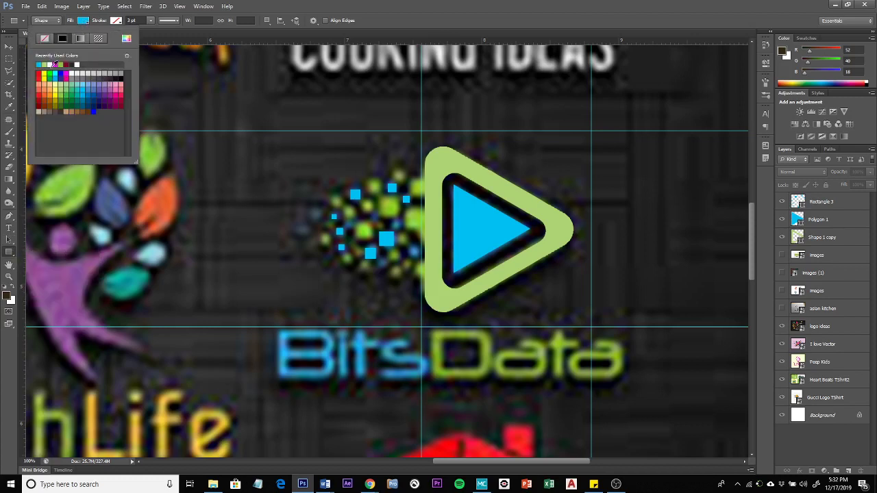
pyautogui.click(47, 64)
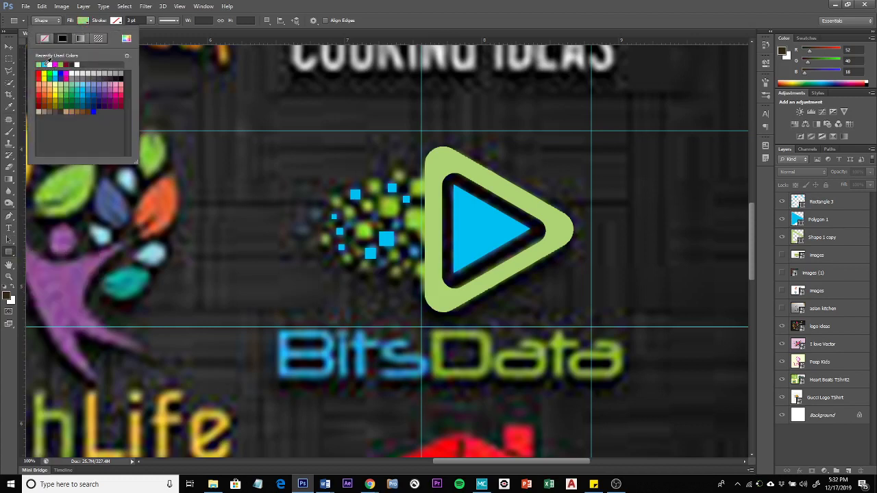
pyautogui.click(379, 195)
pyautogui.moveTo(380, 198); pyautogui.dragTo(373, 238)
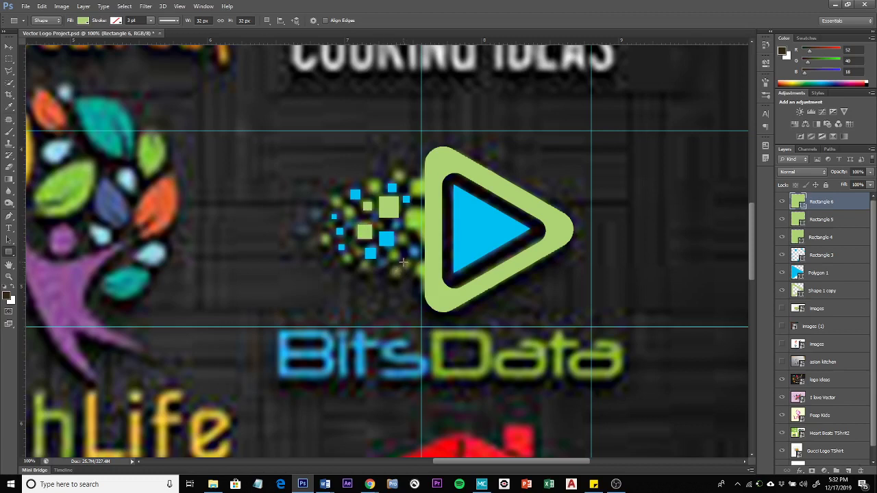
pyautogui.moveTo(404, 262); pyautogui.dragTo(410, 264)
pyautogui.moveTo(410, 209); pyautogui.dragTo(427, 246)
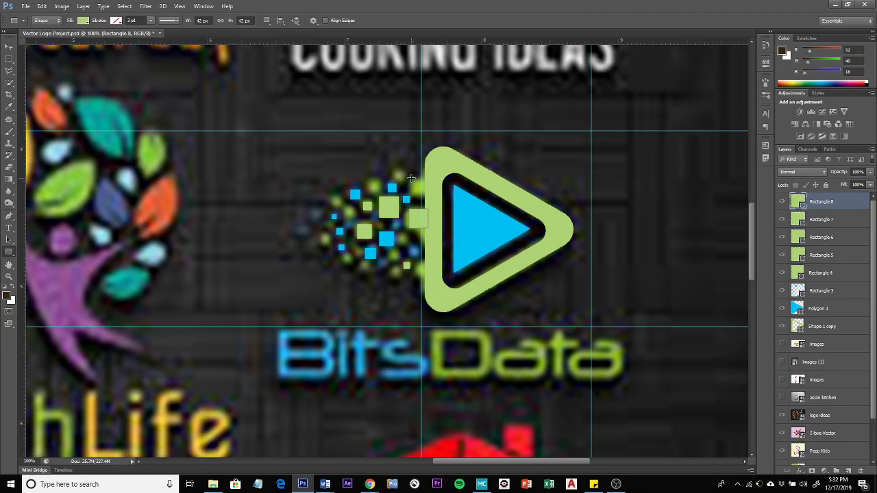
pyautogui.moveTo(411, 178); pyautogui.dragTo(430, 201)
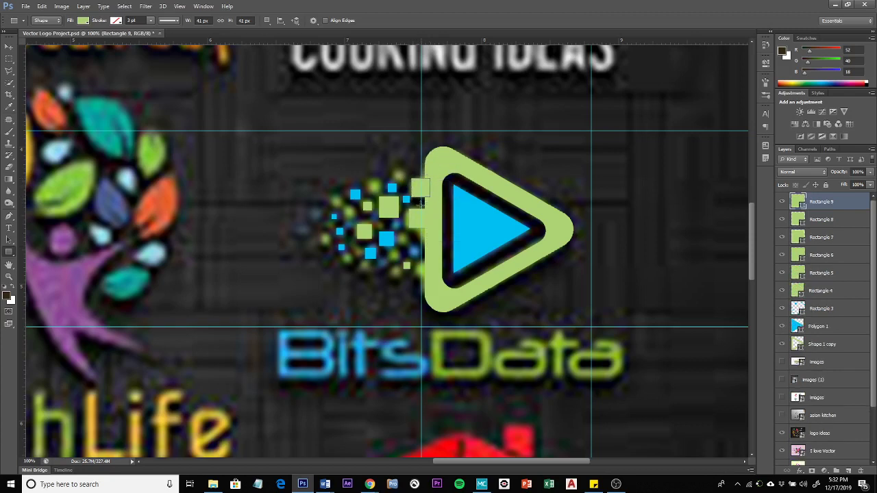
pyautogui.moveTo(415, 263); pyautogui.dragTo(430, 277)
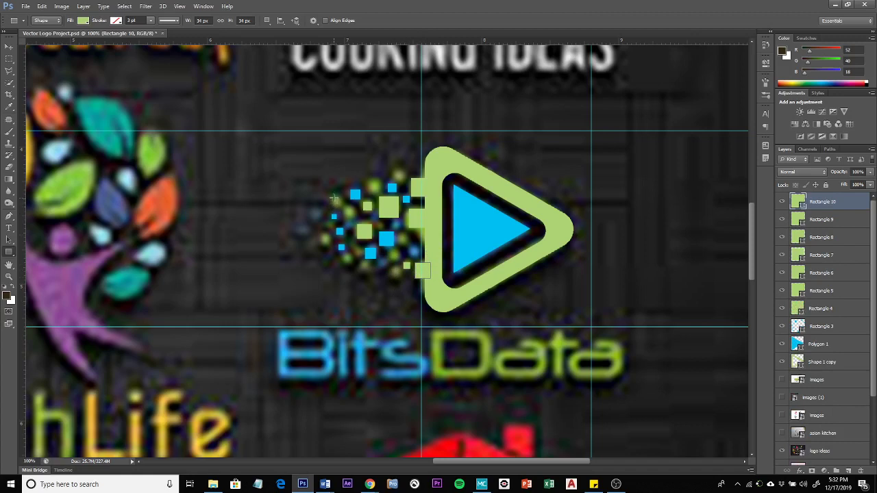
pyautogui.moveTo(329, 198); pyautogui.dragTo(343, 208)
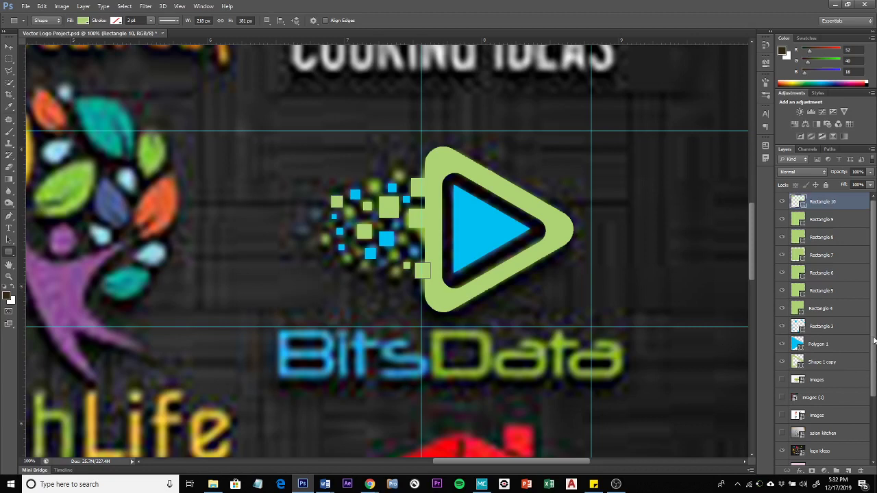
# Merge the green square layers from Rectangle 4 through Rectangle 10 into one shape layer
pyautogui.click(822, 295)
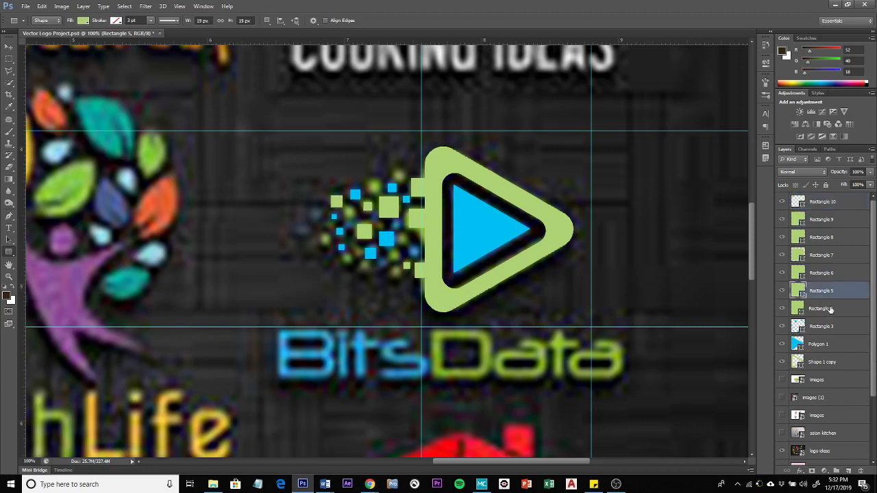
pyautogui.click(829, 313)
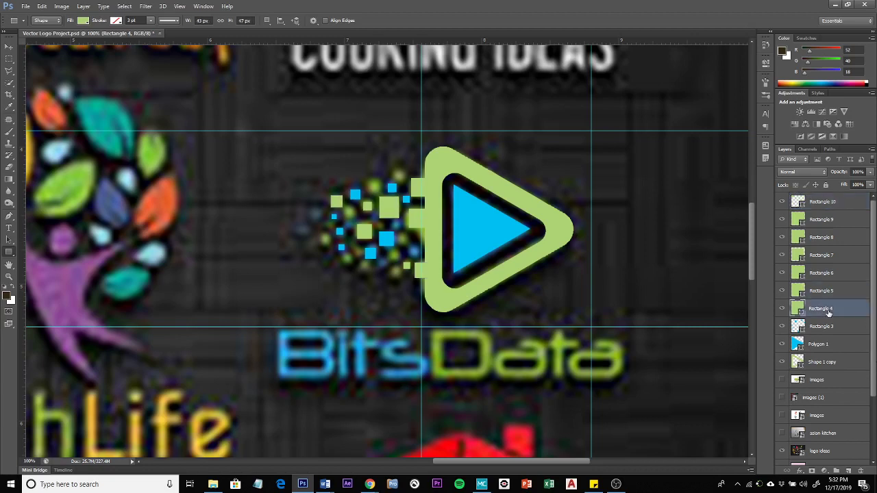
pyautogui.keyDown('shift'); pyautogui.click(824, 203); pyautogui.keyUp('shift')
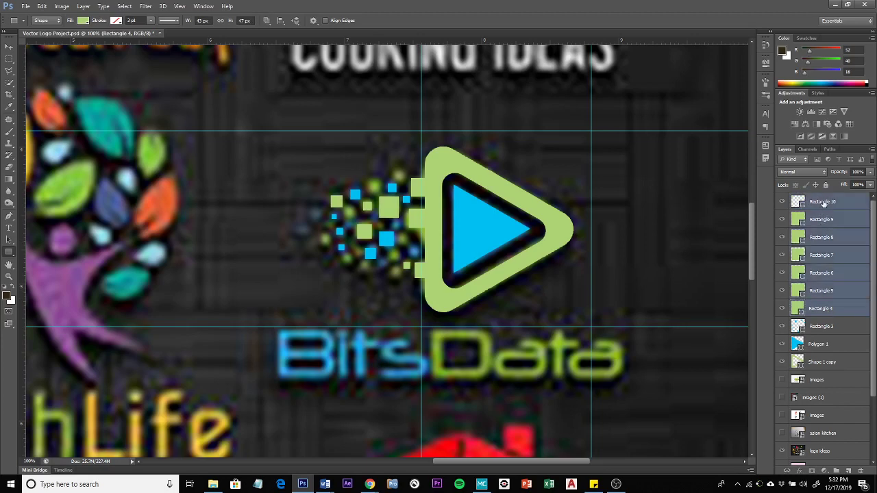
pyautogui.rightClick(824, 203)
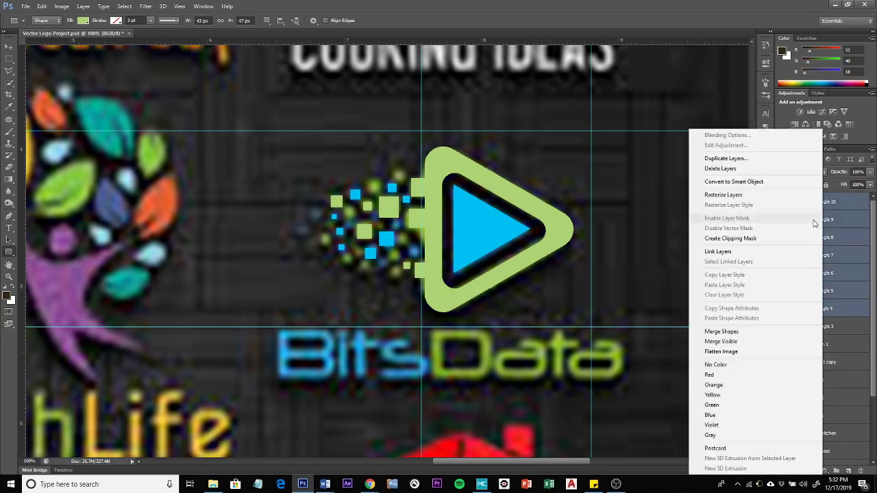
pyautogui.click(751, 333)
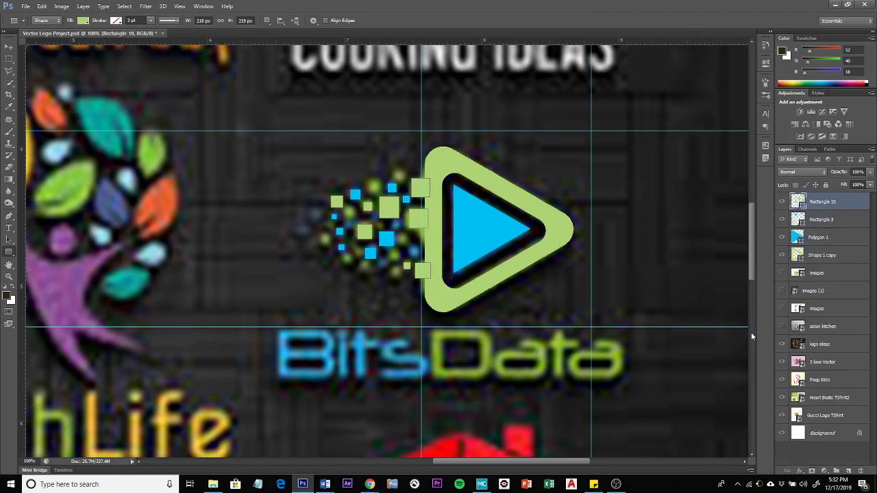
# Duplicate the Rectangle 3 layer of cyan squares, scale the copy to about 82%, and shift it toward the outer edge of the bits
pyautogui.click(824, 219)
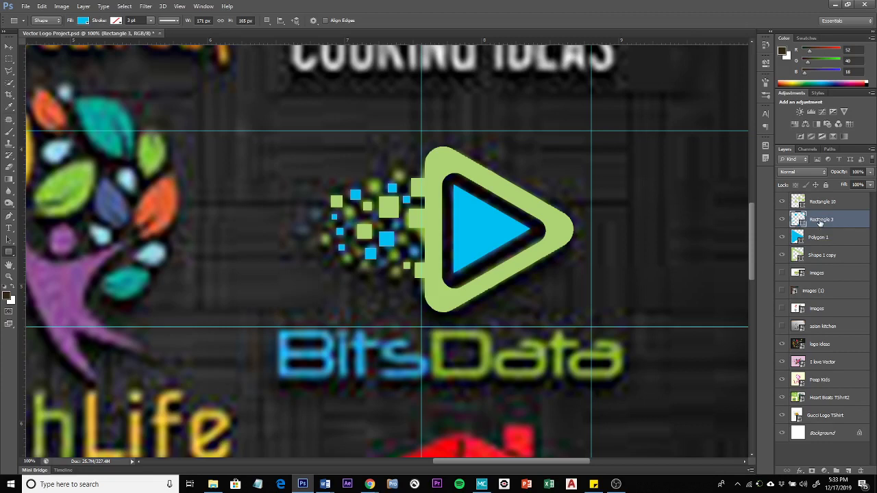
pyautogui.hotkey('ctrl', 'j')
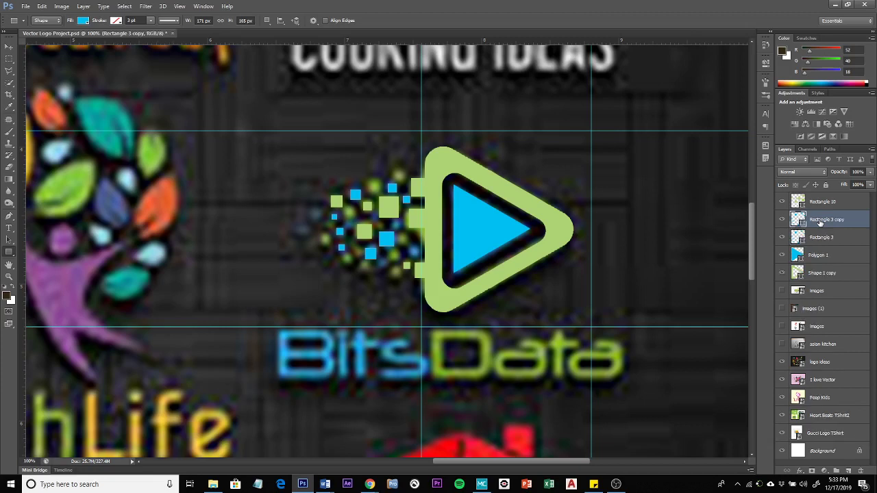
pyautogui.click(8, 47)
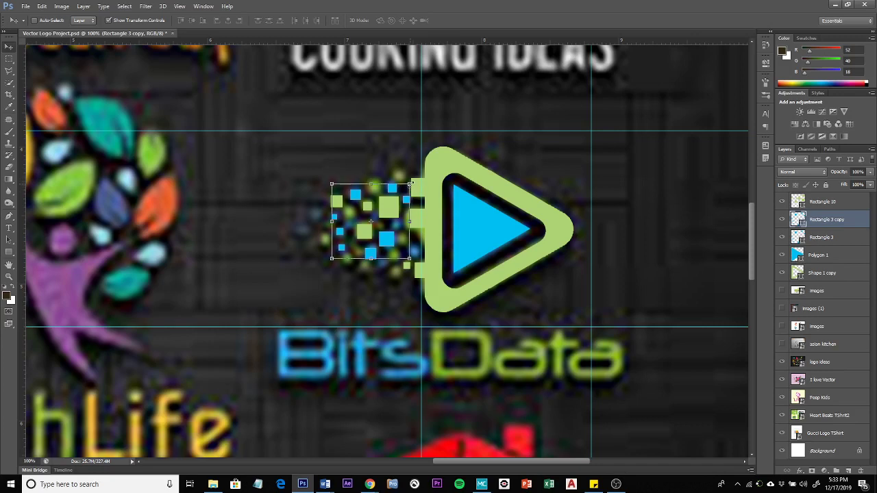
pyautogui.moveTo(410, 184); pyautogui.dragTo(396, 197)
pyautogui.moveTo(387, 228); pyautogui.dragTo(374, 229)
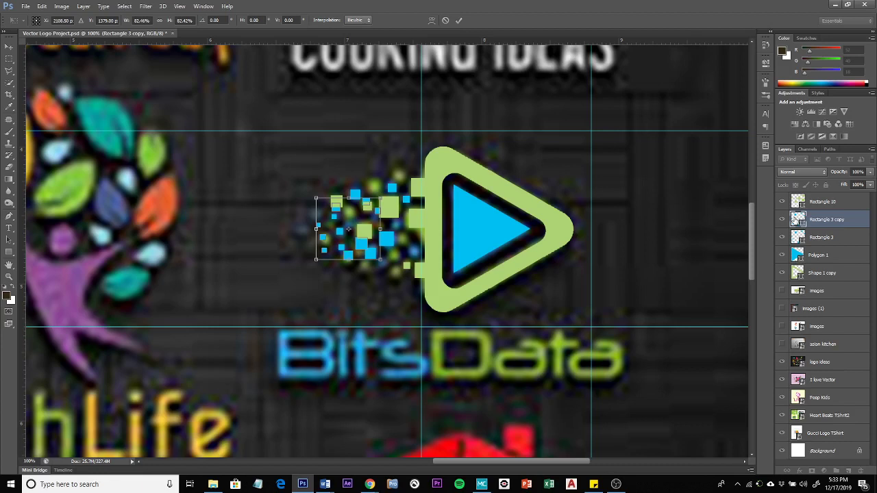
pyautogui.click(460, 21)
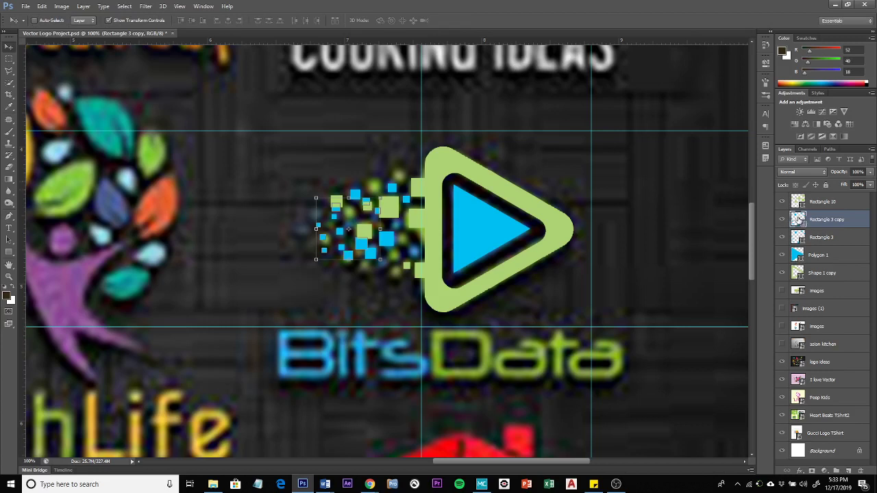
# Recolour the copied cyan squares to dark teal 21819b and place their layer directly below Rectangle 3
pyautogui.doubleClick(799, 220)
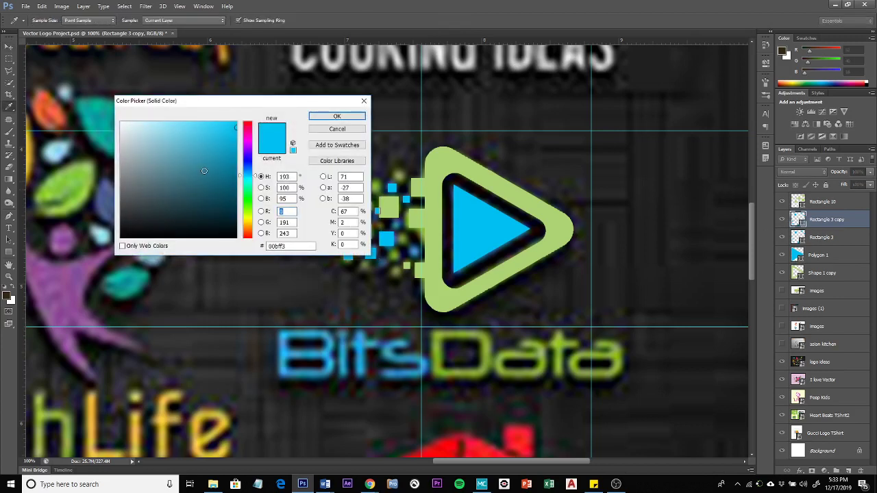
pyautogui.click(206, 213)
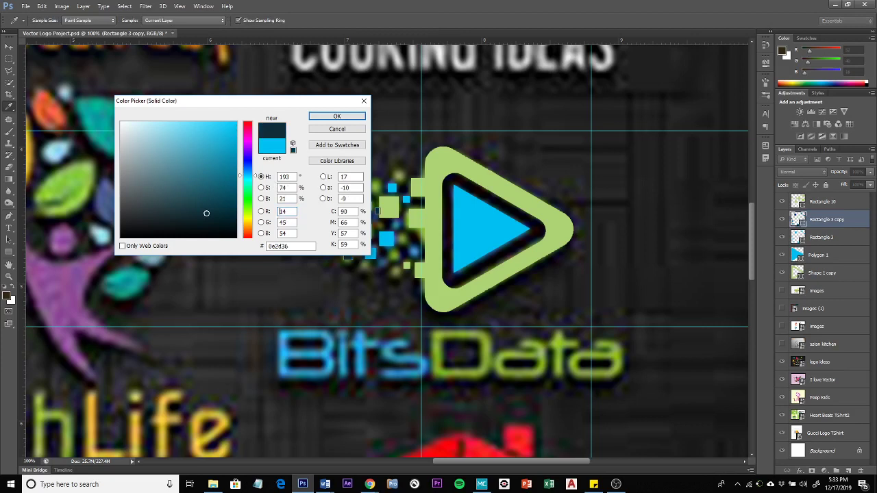
pyautogui.click(204, 203)
pyautogui.click(204, 155)
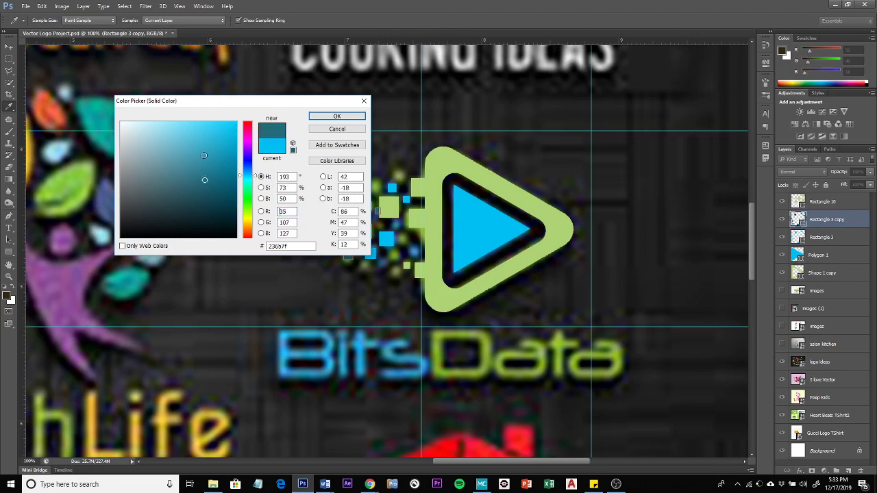
pyautogui.click(203, 155)
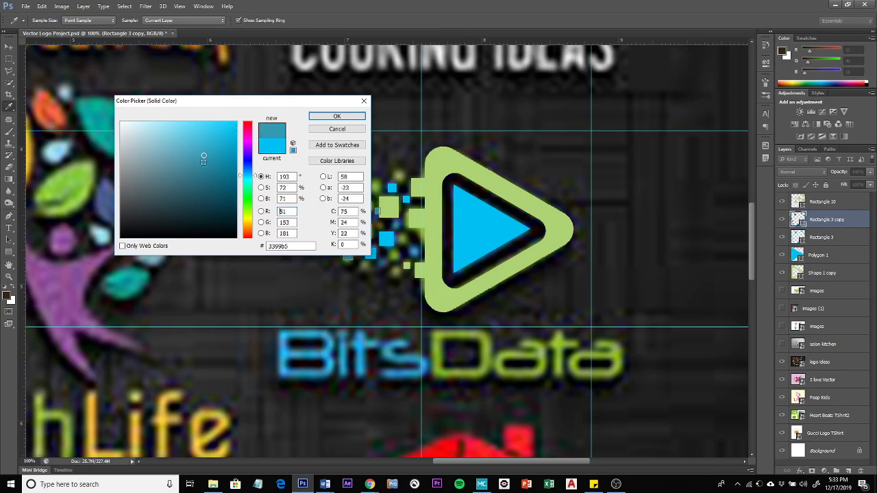
pyautogui.click(211, 167)
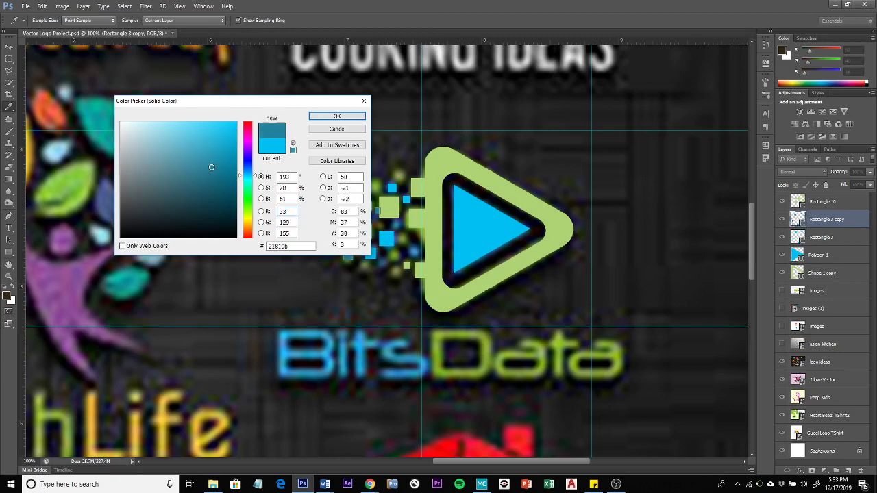
pyautogui.click(339, 116)
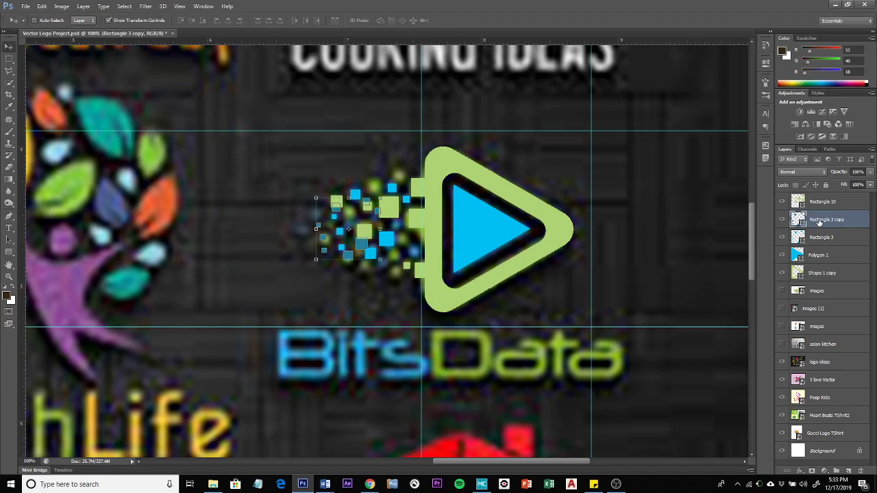
pyautogui.moveTo(820, 223); pyautogui.dragTo(822, 252)
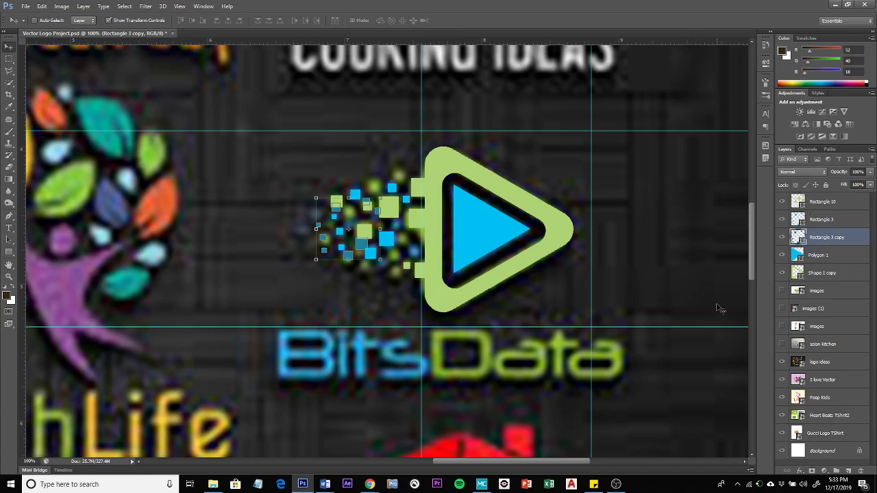
# Duplicate the Rectangle 10 layer of green squares, scale the copy to about 74%, and place it above the original bits
pyautogui.click(817, 201)
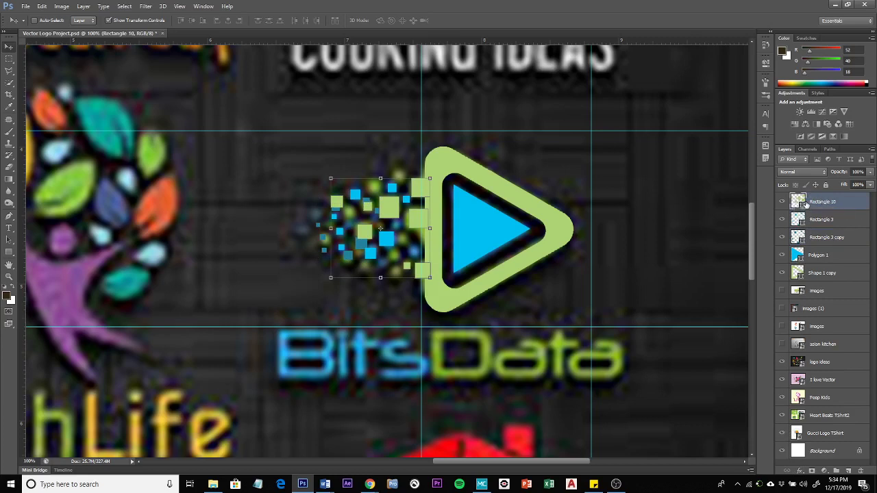
pyautogui.hotkey('ctrl', 'j')
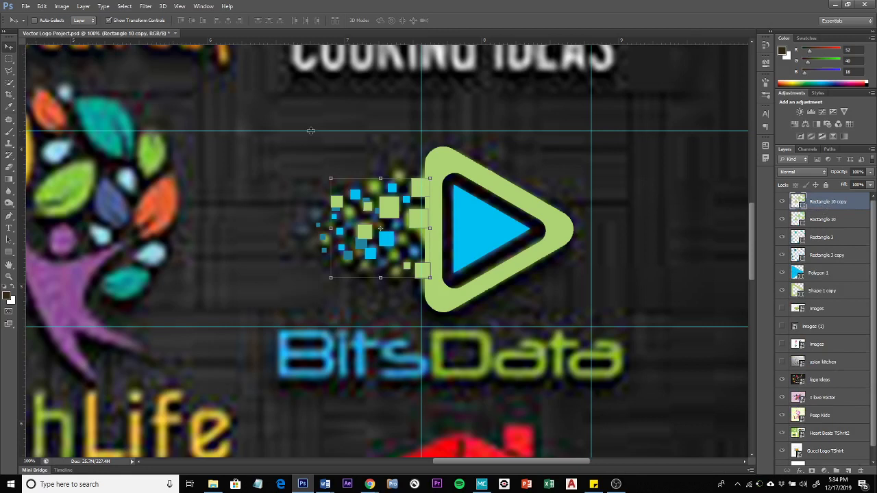
pyautogui.click(429, 178)
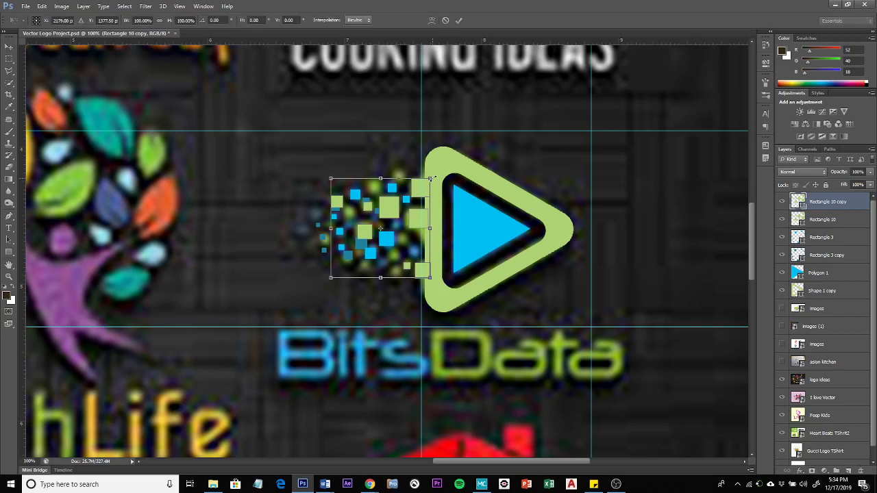
pyautogui.moveTo(429, 179); pyautogui.dragTo(403, 134)
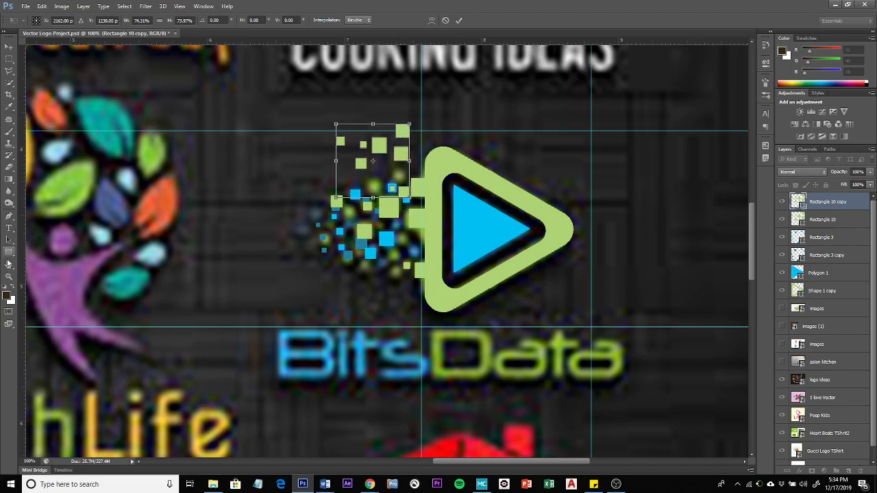
pyautogui.click(9, 241)
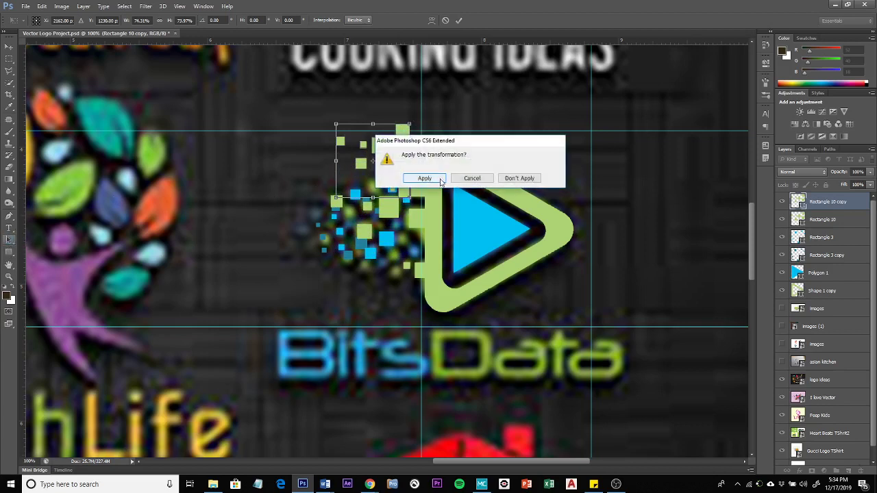
pyautogui.click(440, 179)
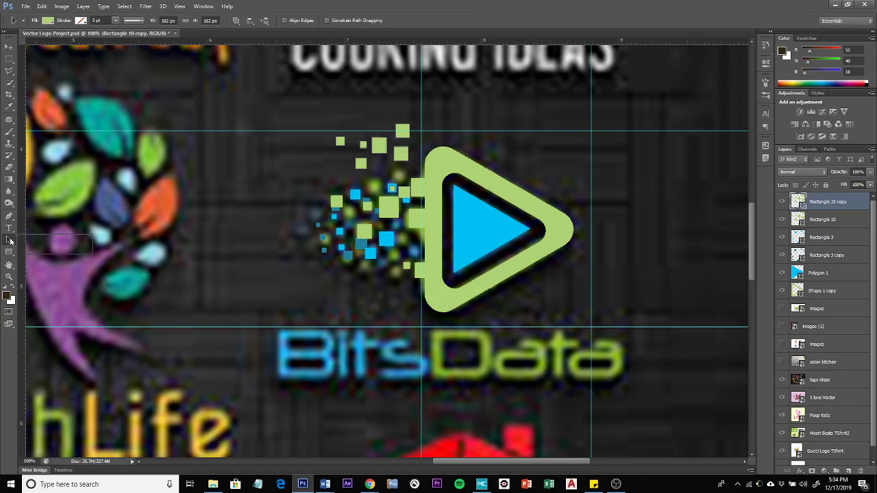
# Delete the upper-right square from the green copy, and move the remaining copied squares down over the logo's bits
pyautogui.moveTo(10, 241); pyautogui.dragTo(26, 245)
pyautogui.click(50, 249)
pyautogui.click(416, 122)
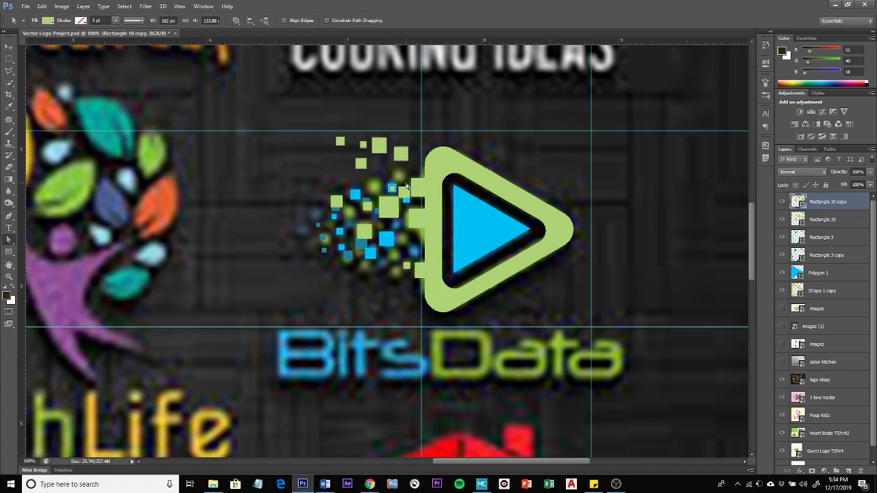
pyautogui.click(416, 181)
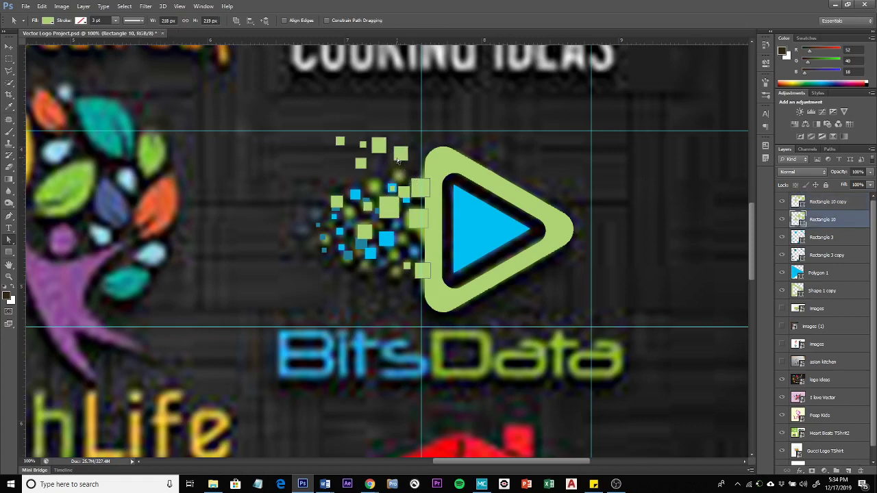
pyautogui.click(397, 157)
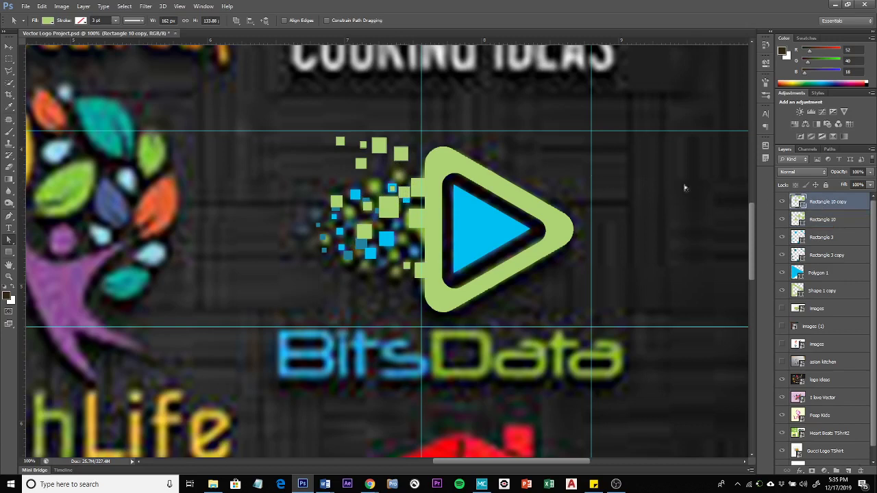
pyautogui.click(9, 47)
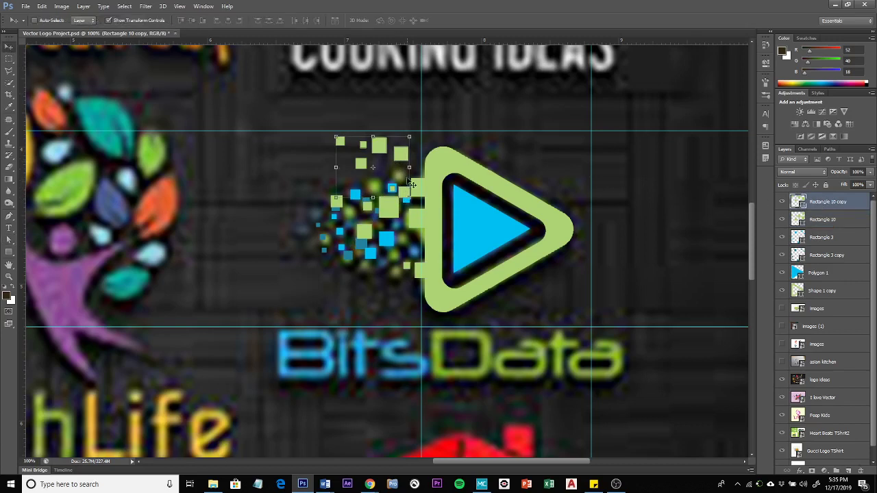
pyautogui.moveTo(394, 172); pyautogui.dragTo(384, 243)
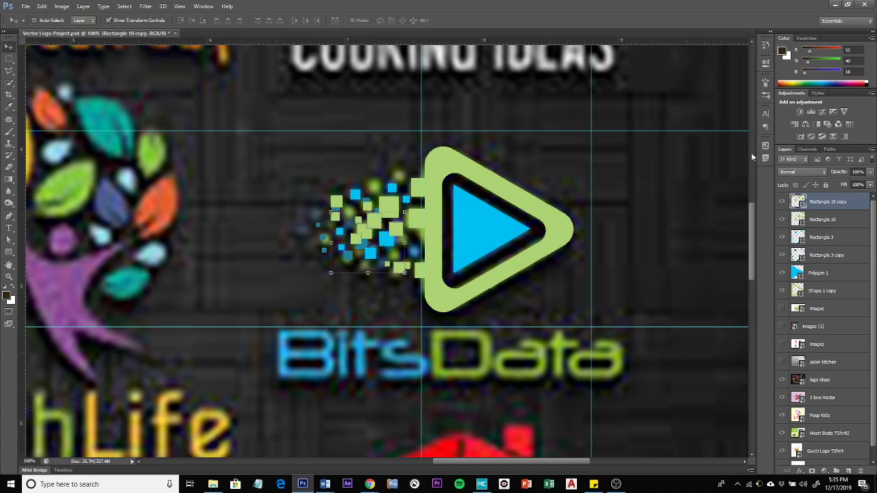
# Recolour the copied green squares to dark green 557723 and place their layer below the Rectangle 3 copy layer
pyautogui.doubleClick(796, 202)
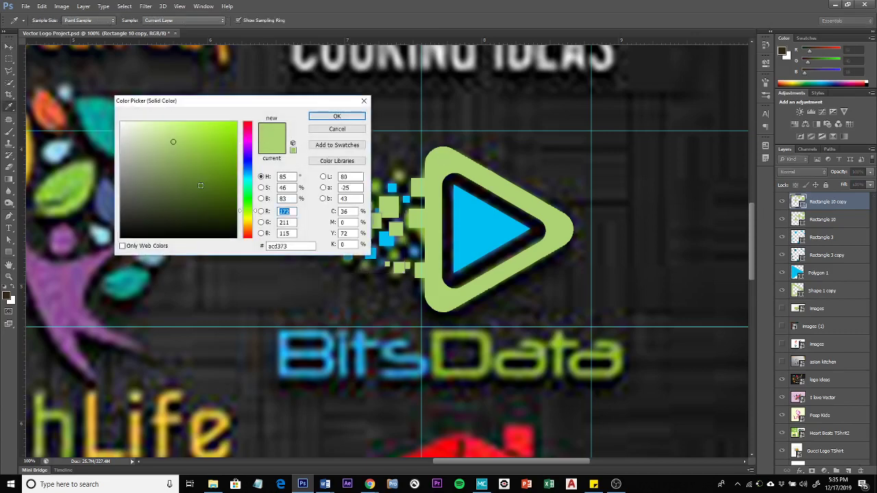
pyautogui.click(204, 183)
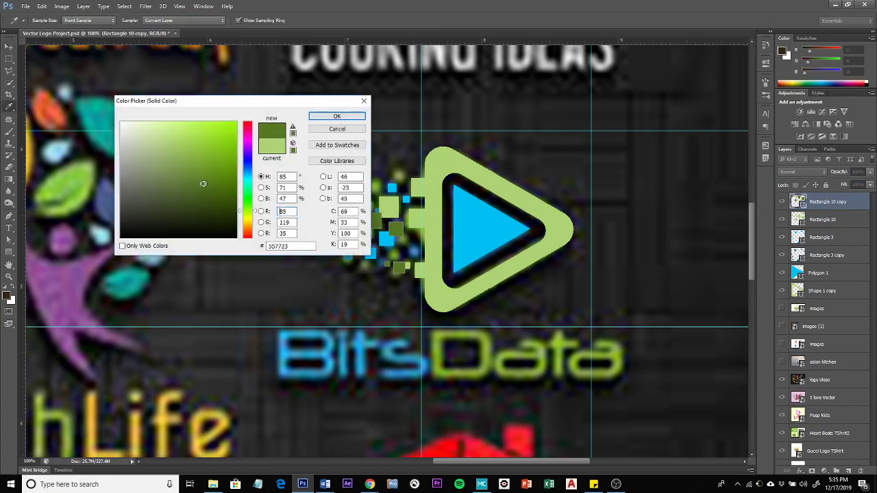
pyautogui.click(337, 116)
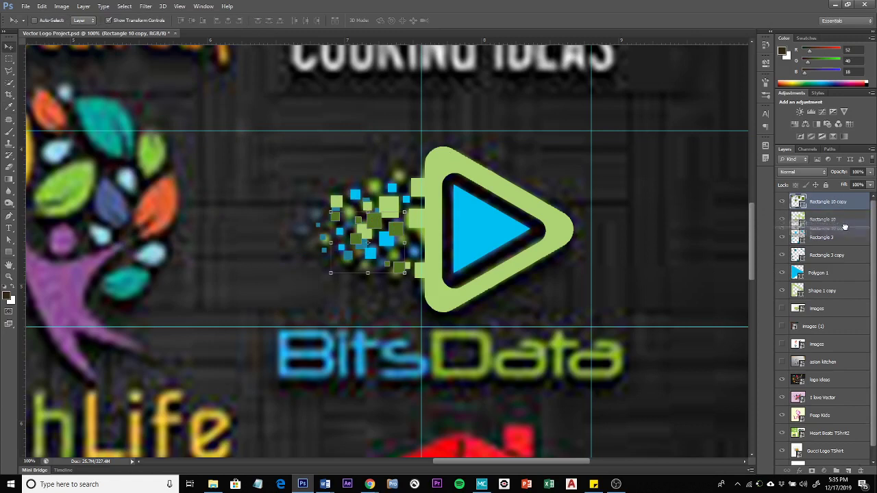
pyautogui.moveTo(842, 248); pyautogui.dragTo(842, 251)
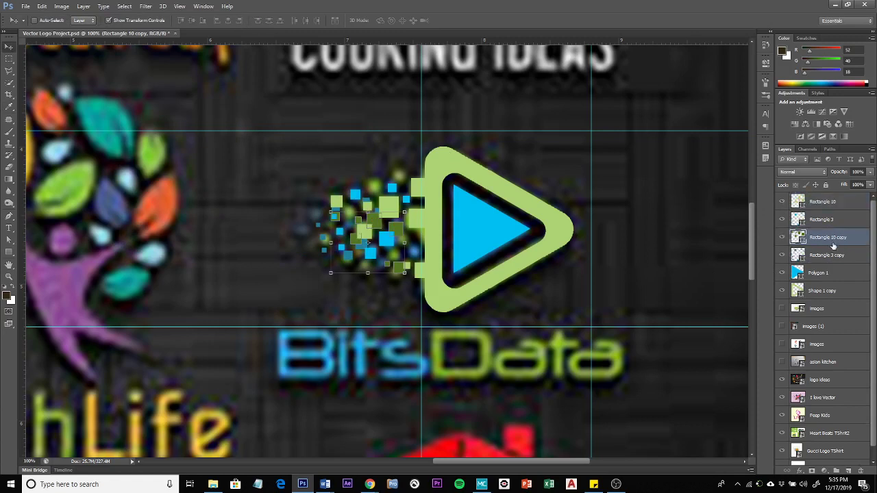
pyautogui.moveTo(832, 237); pyautogui.dragTo(834, 261)
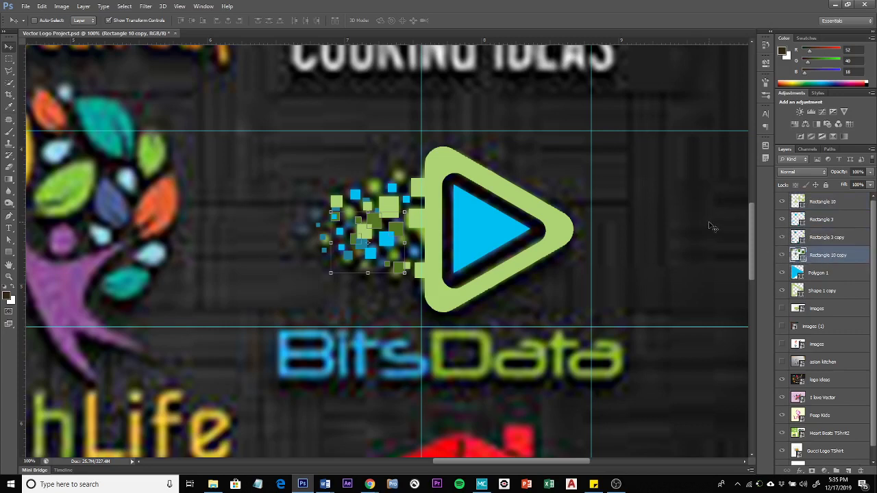
# Draw a white rectangle about 811 by 579 px behind the logo shapes, directly above the uppermost images layer
pyautogui.click(820, 310)
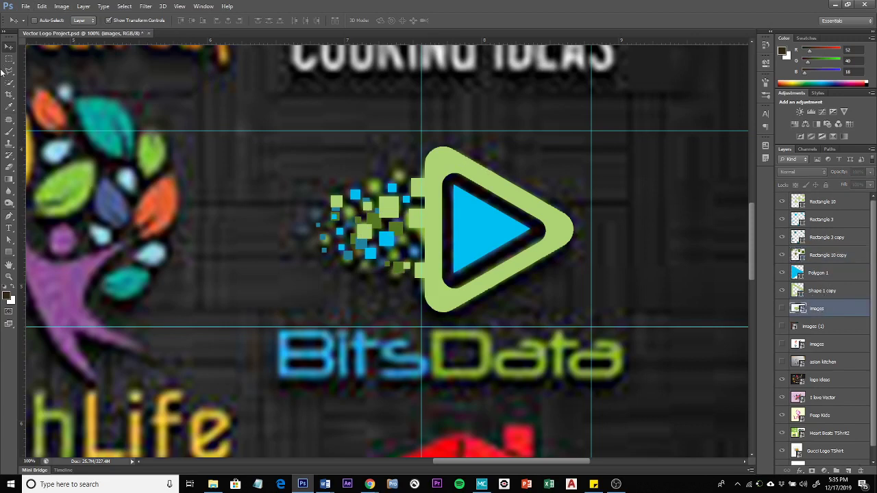
pyautogui.click(10, 254)
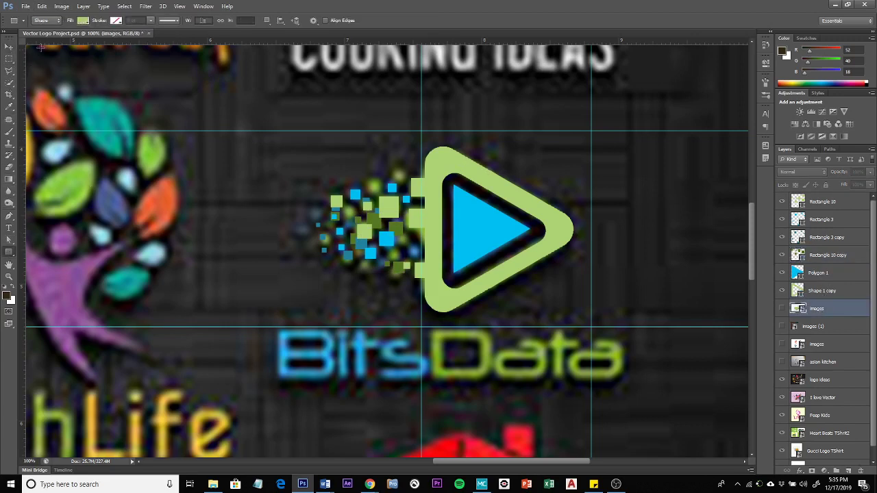
pyautogui.click(83, 21)
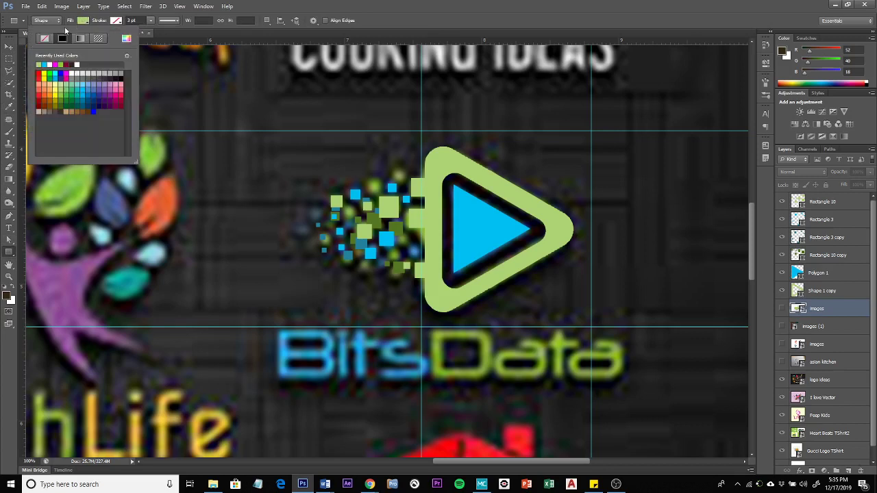
pyautogui.click(78, 63)
pyautogui.moveTo(261, 98); pyautogui.dragTo(631, 363)
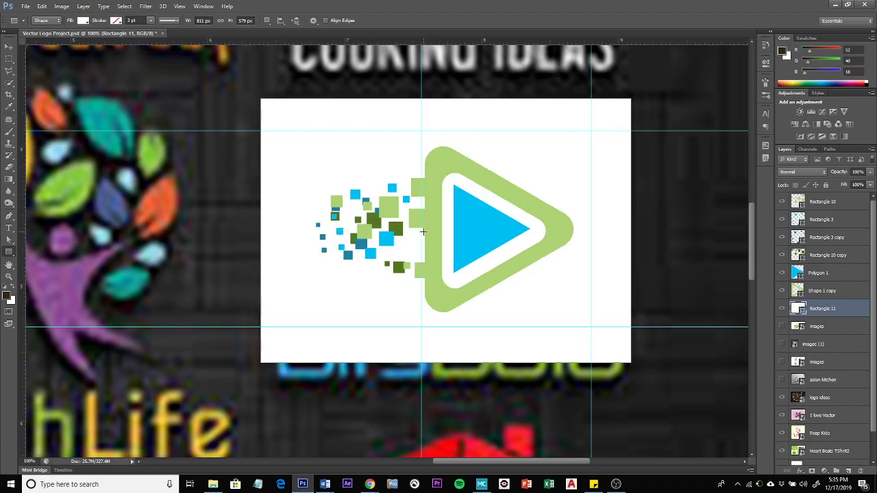
# Hide the white backdrop, the cyan triangle and all the square layers, leaving only the green Shape 1 copy outline over the original logo
pyautogui.click(783, 290)
pyautogui.click(783, 272)
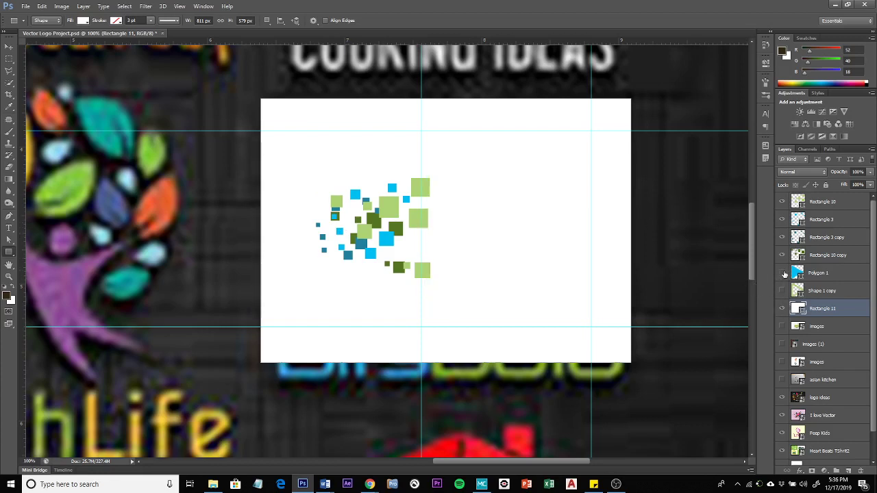
pyautogui.click(783, 309)
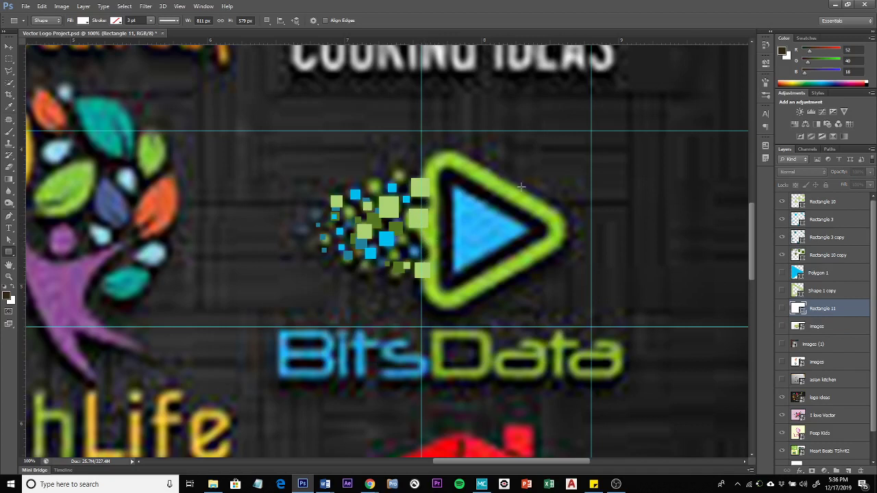
pyautogui.click(782, 255)
pyautogui.click(782, 237)
pyautogui.moveTo(781, 201); pyautogui.dragTo(782, 219)
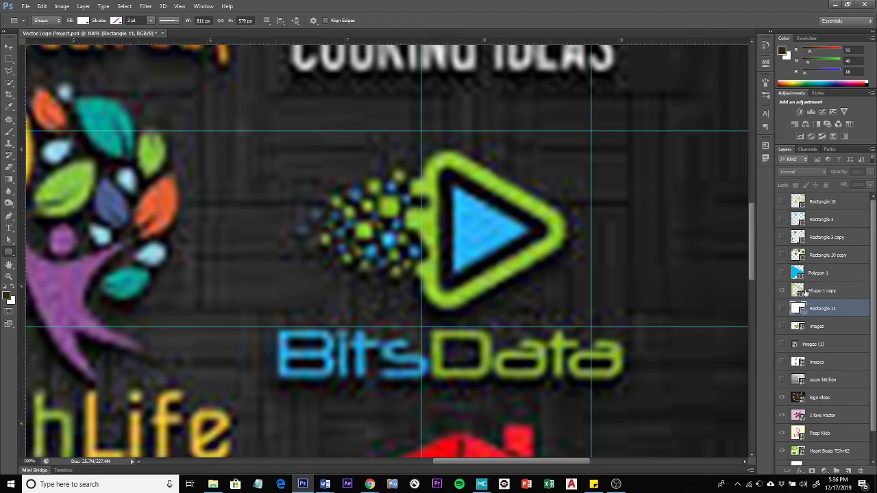
pyautogui.click(782, 290)
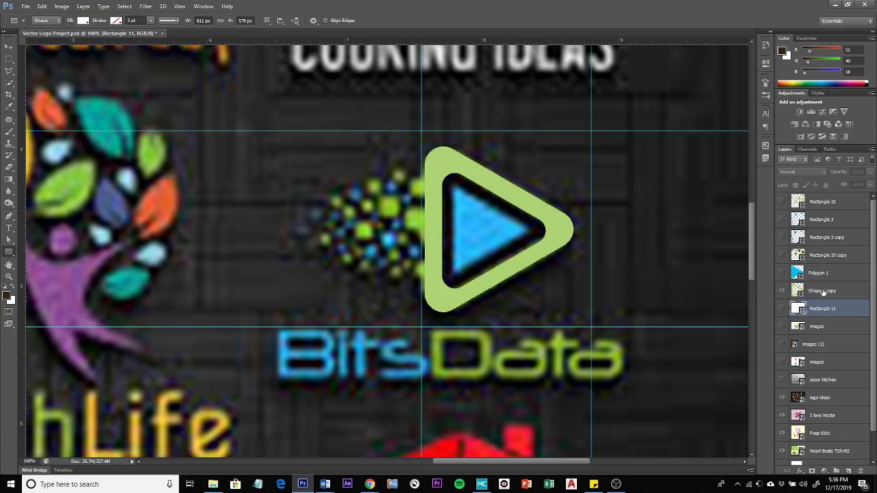
# Subtract four small rectangular notches from the left edge of the green Shape 1 copy outline, and deselect all layers
pyautogui.click(796, 293)
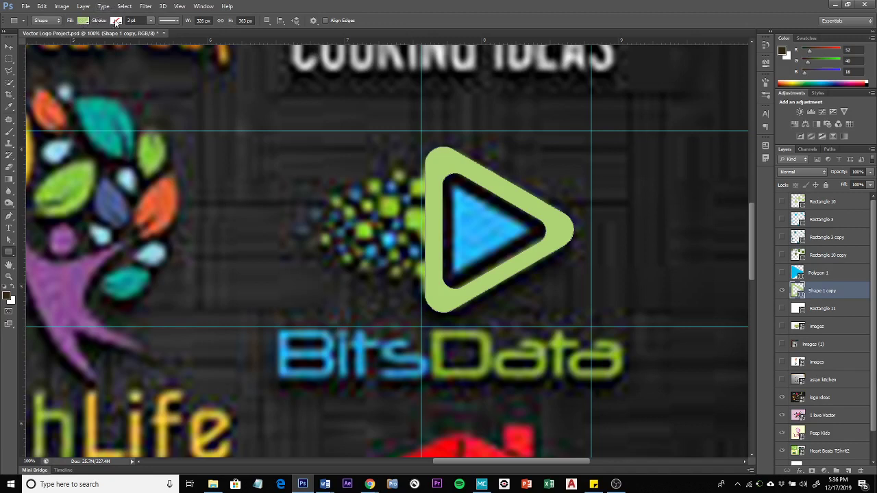
pyautogui.click(266, 21)
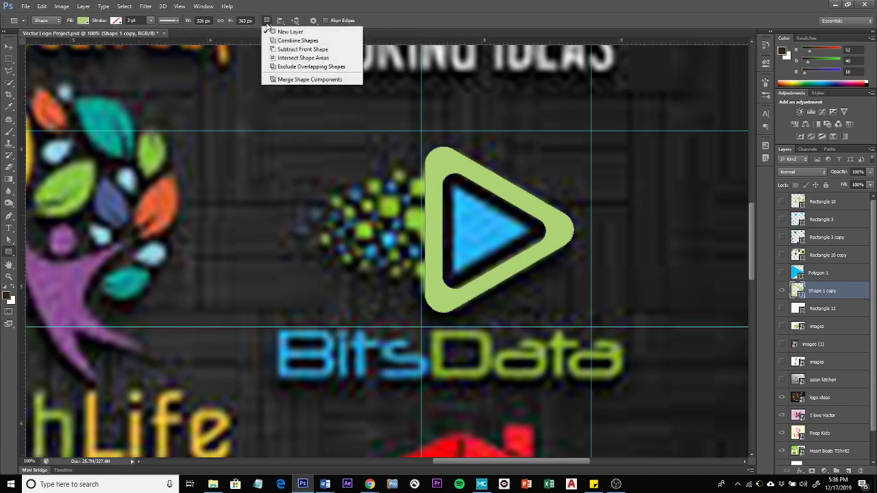
pyautogui.click(292, 50)
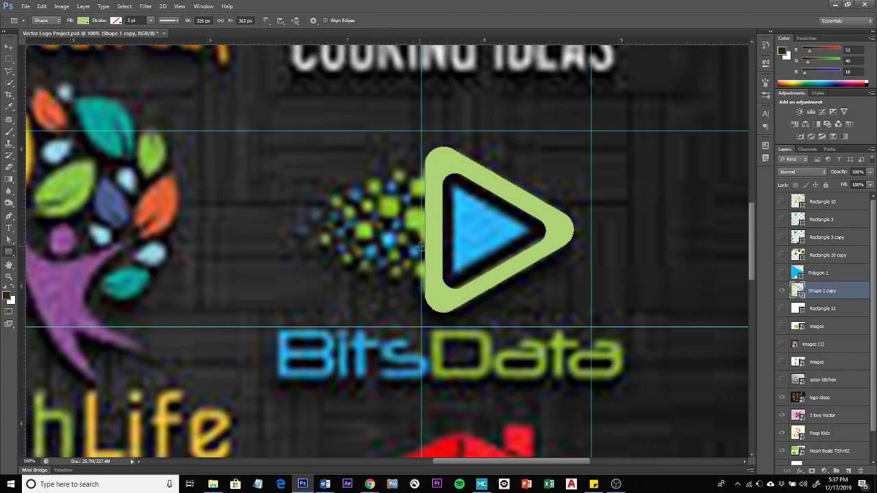
pyautogui.moveTo(417, 248); pyautogui.dragTo(430, 257)
pyautogui.moveTo(421, 197); pyautogui.dragTo(436, 204)
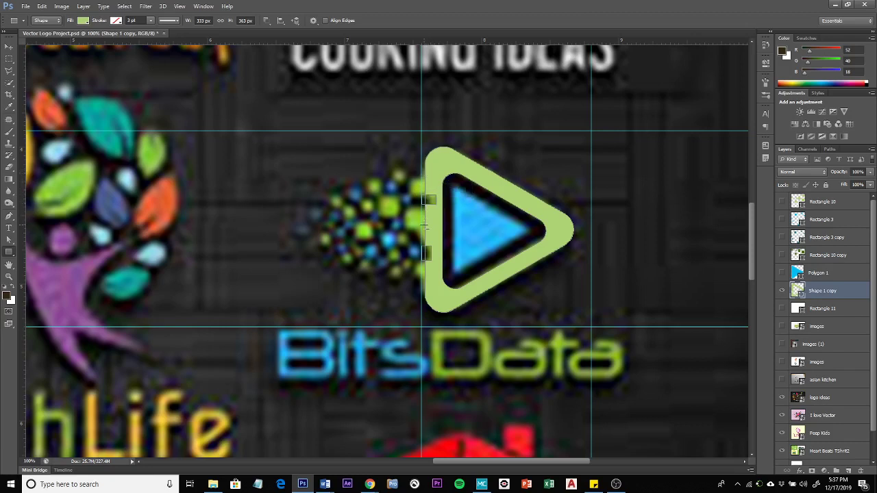
pyautogui.moveTo(424, 227); pyautogui.dragTo(426, 229)
pyautogui.moveTo(422, 274); pyautogui.dragTo(429, 283)
pyautogui.scroll(-2, 874, 315)
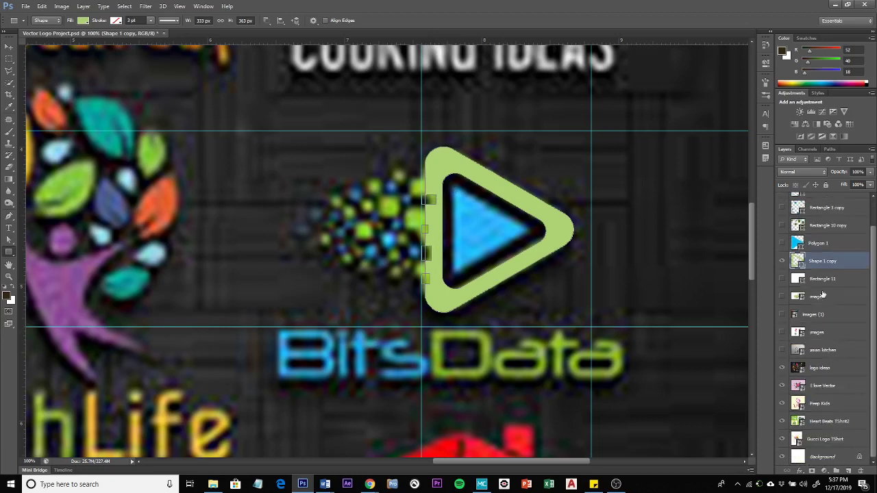
pyautogui.click(124, 6)
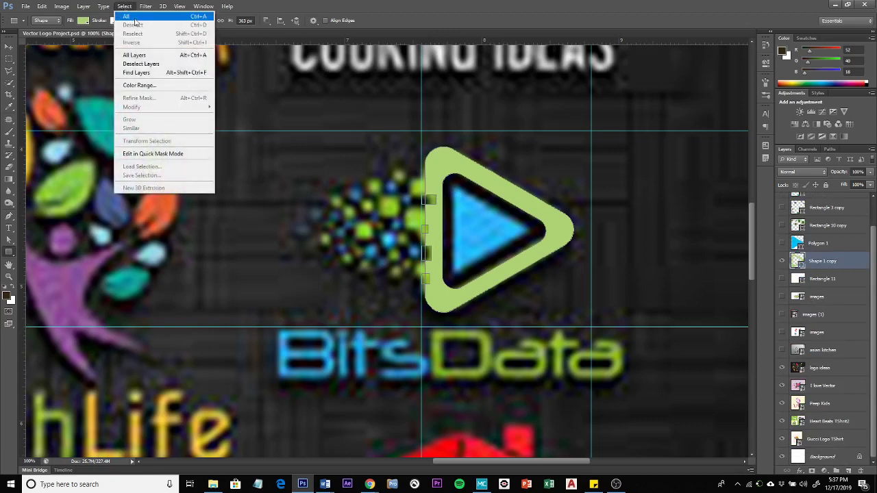
pyautogui.click(153, 68)
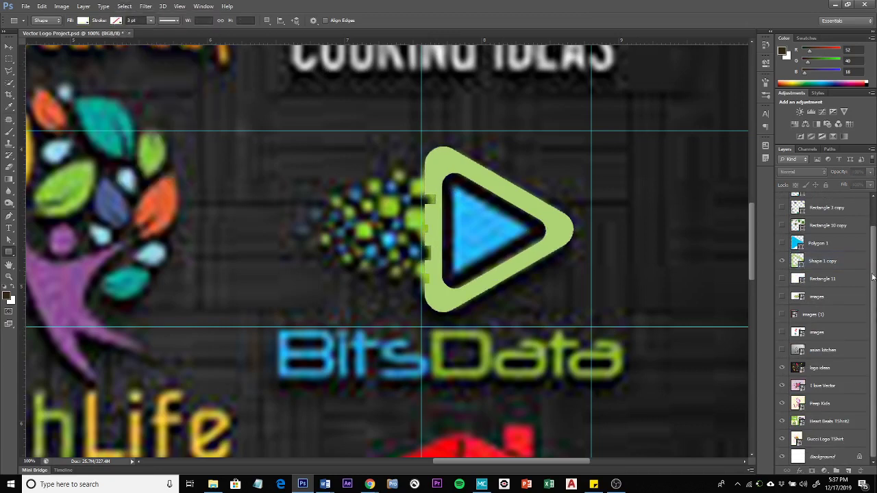
# Show the white backdrop, cyan triangle and all the square layers again to review the complete logo
pyautogui.moveTo(781, 281); pyautogui.dragTo(784, 211)
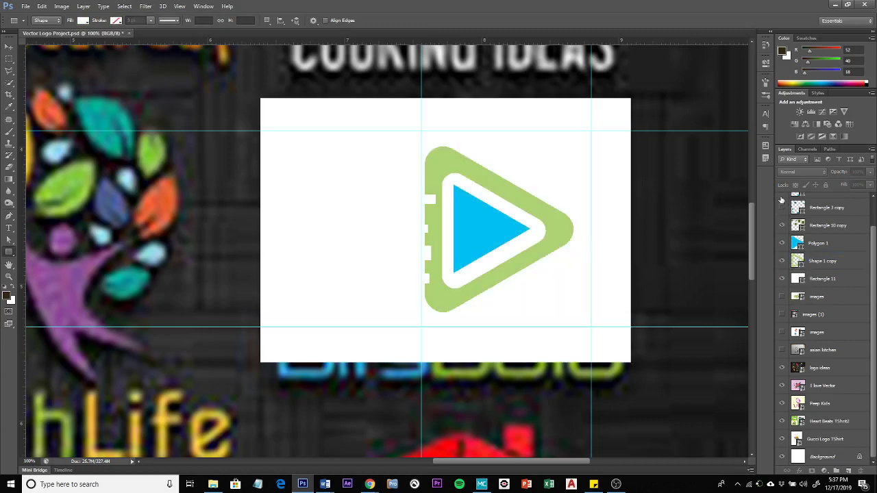
pyautogui.scroll(2, 814, 232)
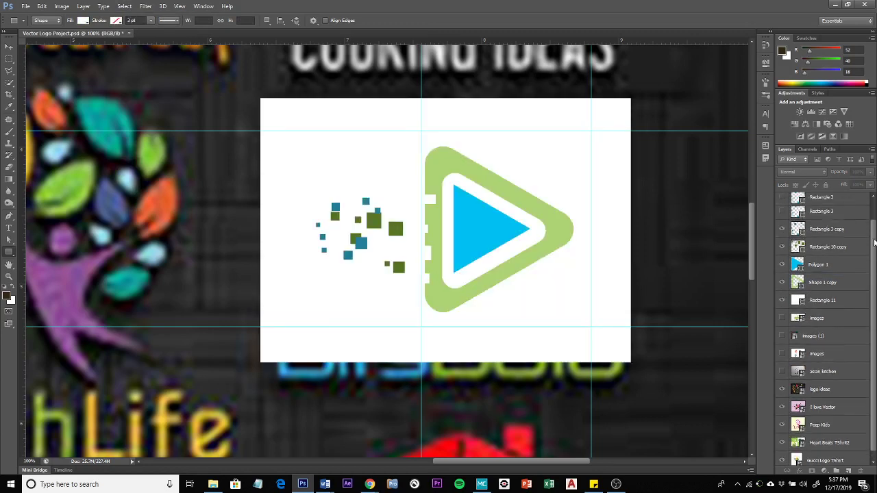
pyautogui.click(782, 219)
pyautogui.click(783, 202)
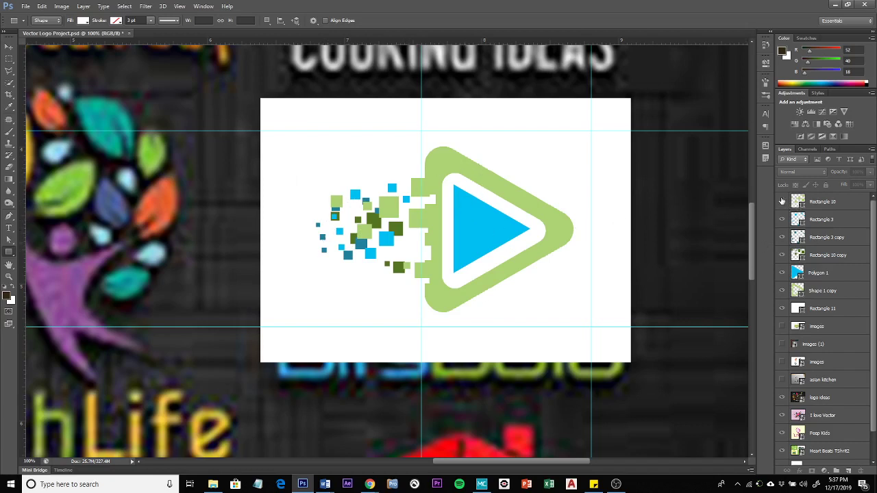
# Hide all the logo shape layers and the white backdrop, and minimize the Photoshop window
pyautogui.moveTo(781, 201); pyautogui.dragTo(783, 310)
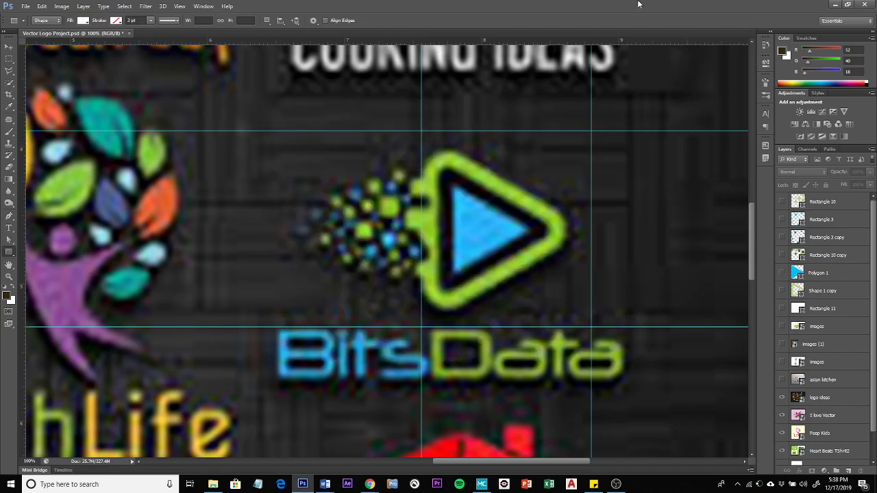
pyautogui.click(835, 4)
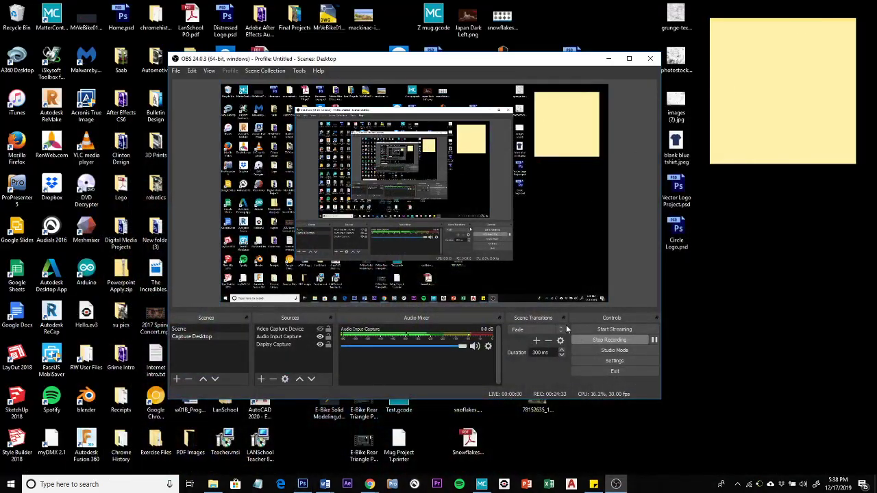